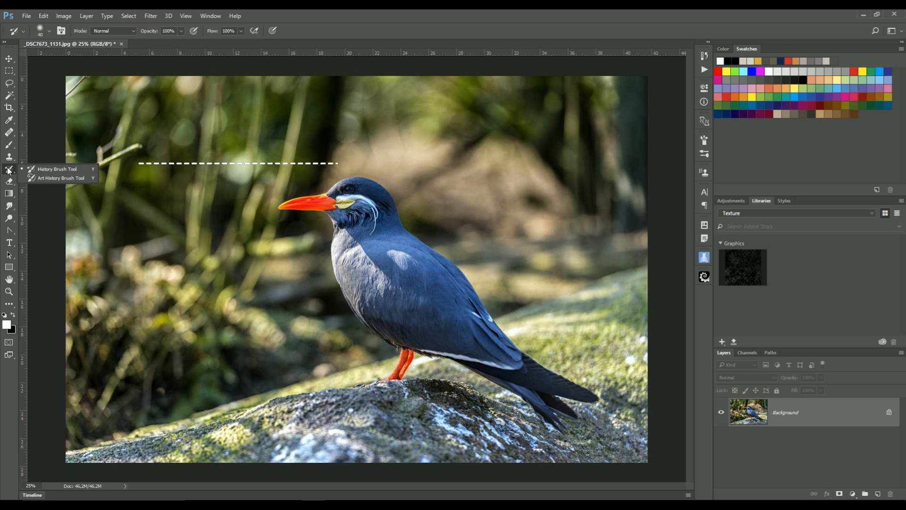
Step: Activate the History Brush tool and display the history of the document
click(90, 173)
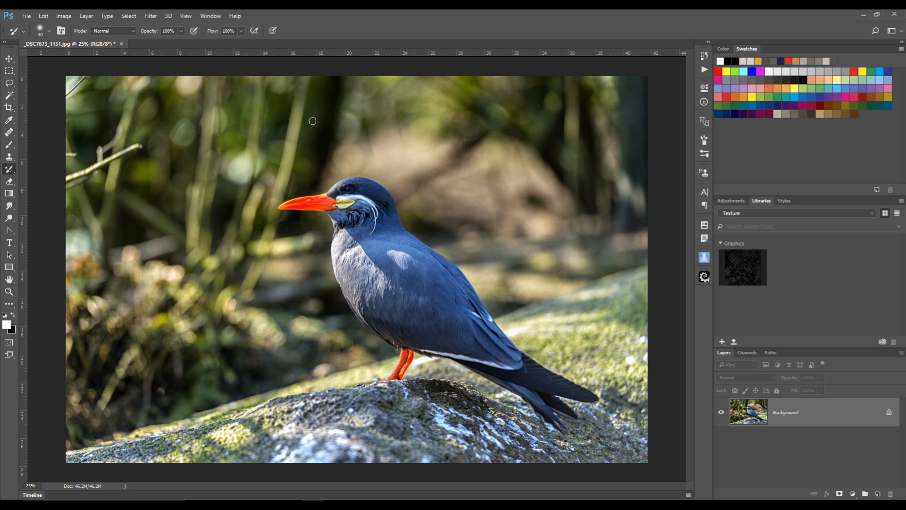
click(205, 17)
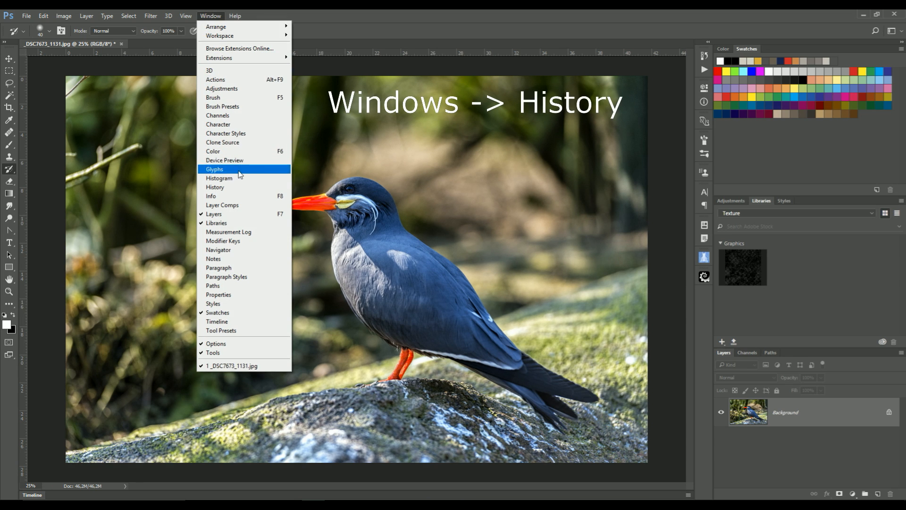
click(232, 187)
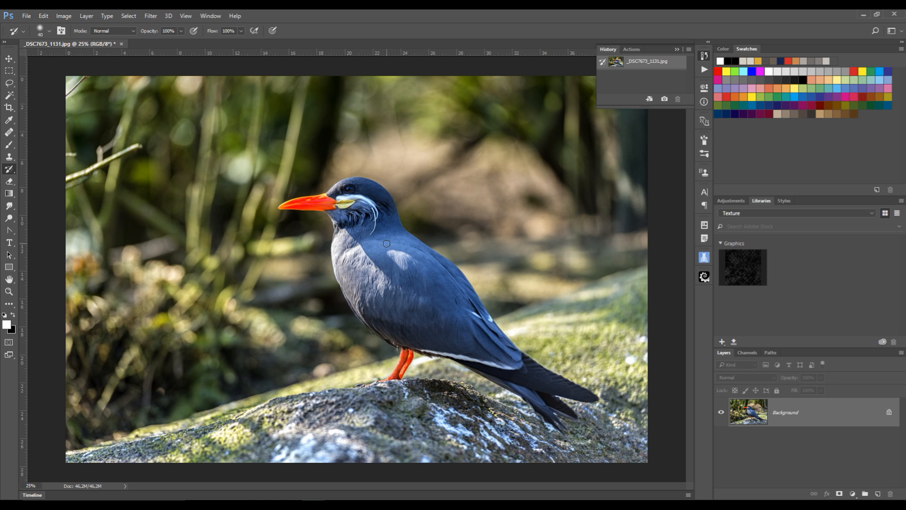
Step: Paint five long white strokes on the bird's wing with the Brush tool at size 20
click(10, 145)
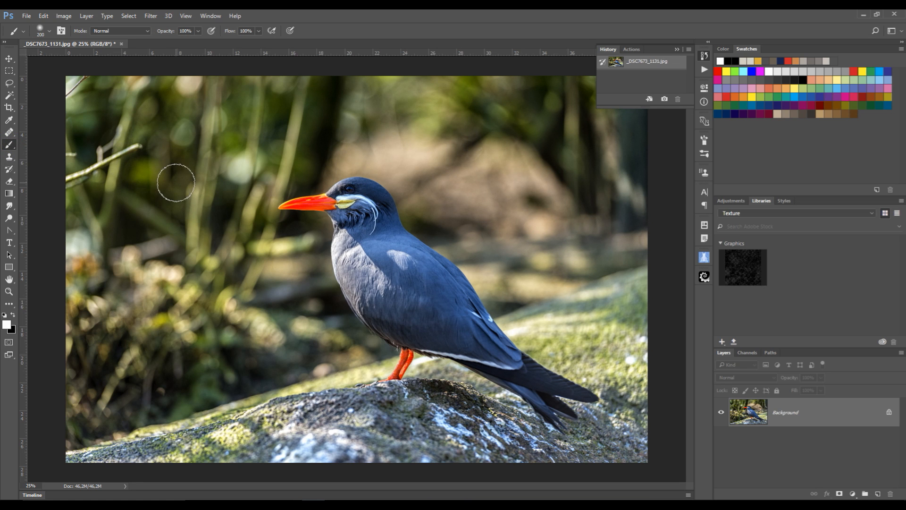
key(bracketleft)
key(bracketleft)
key(bracketleft)
key(bracketleft)
key(bracketleft)
key(bracketleft)
key(bracketleft)
key(bracketleft)
key(bracketleft)
key(bracketleft)
key(bracketleft)
drag(409, 248, 441, 298)
drag(401, 248, 433, 322)
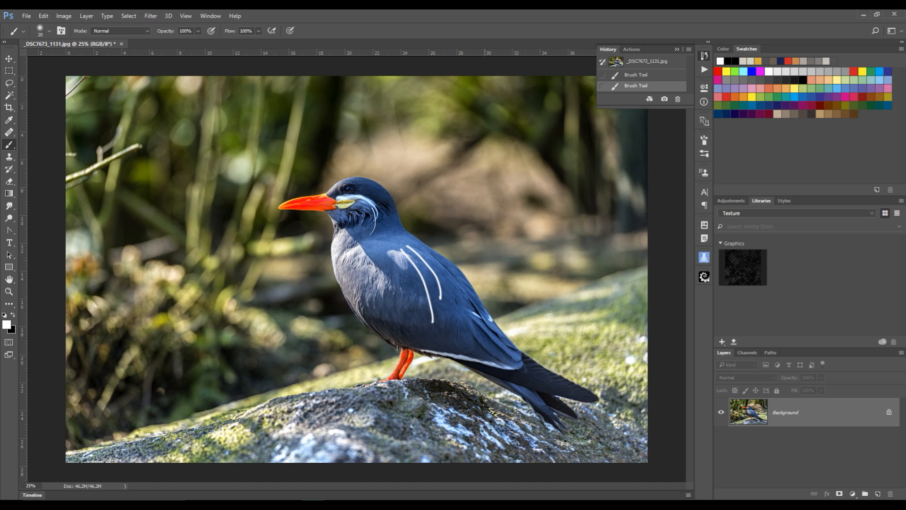
drag(395, 248, 421, 337)
drag(381, 257, 407, 338)
drag(369, 270, 386, 321)
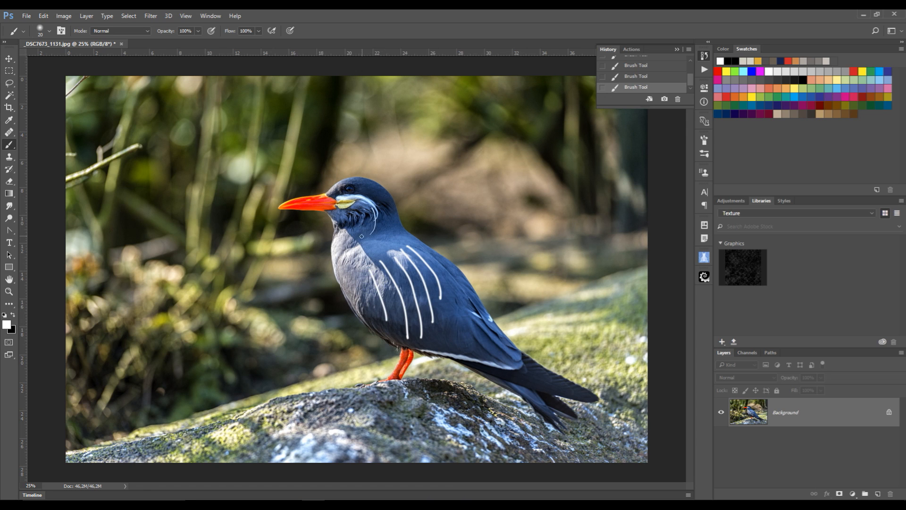
Step: Step back through the brush stroke states in the history, view the original image state, and return to the last stroke
click(667, 79)
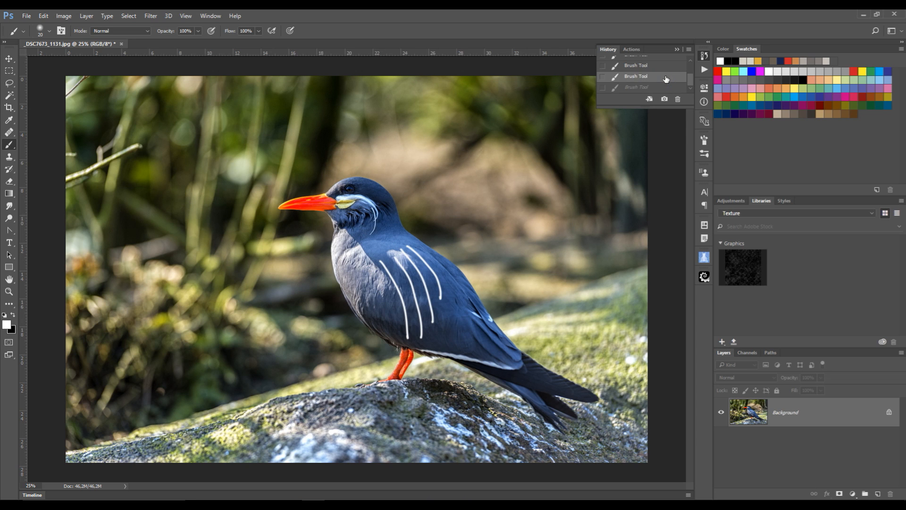
click(668, 68)
drag(679, 108, 677, 155)
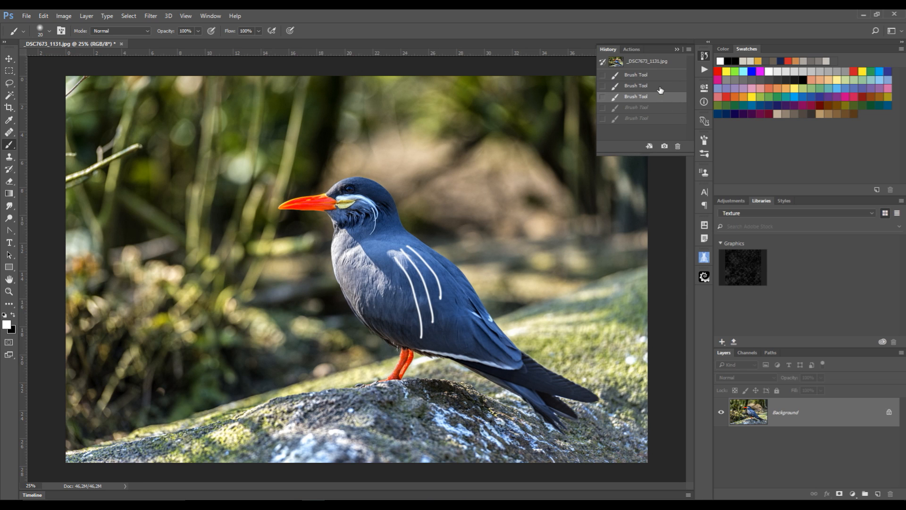
click(660, 87)
click(656, 75)
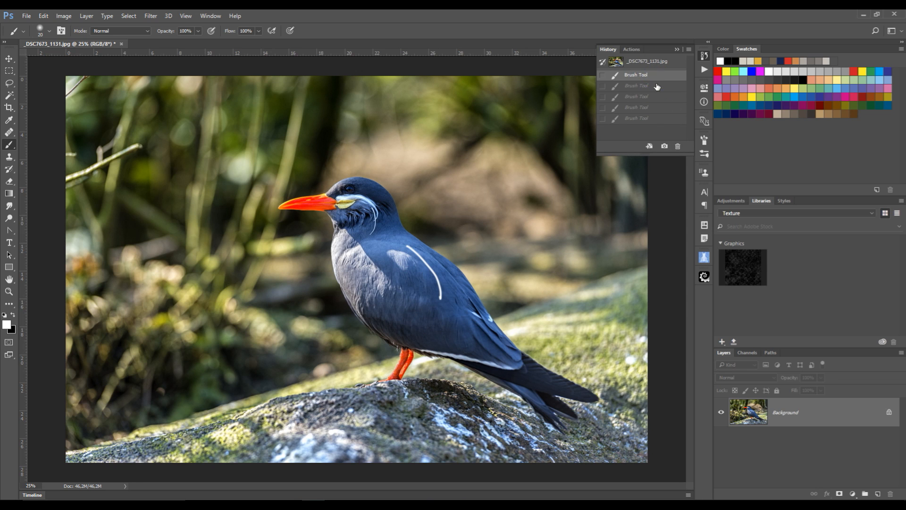
click(644, 118)
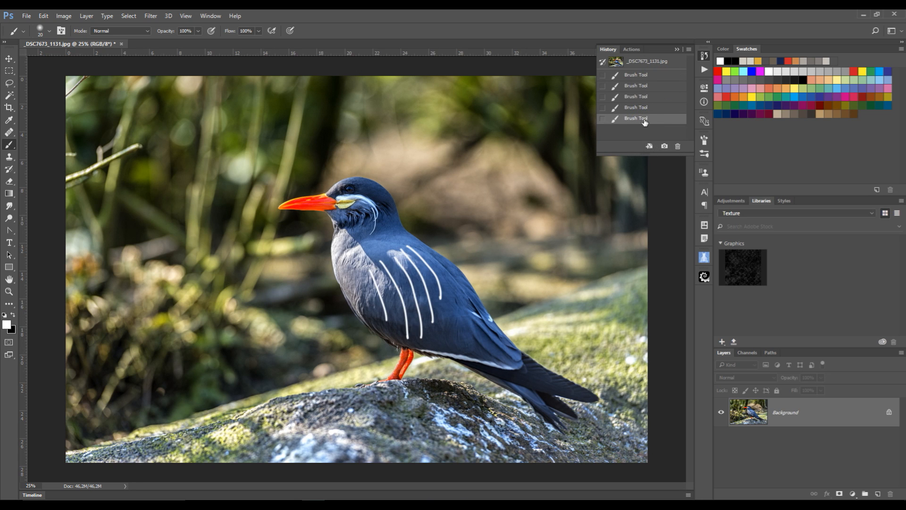
click(646, 63)
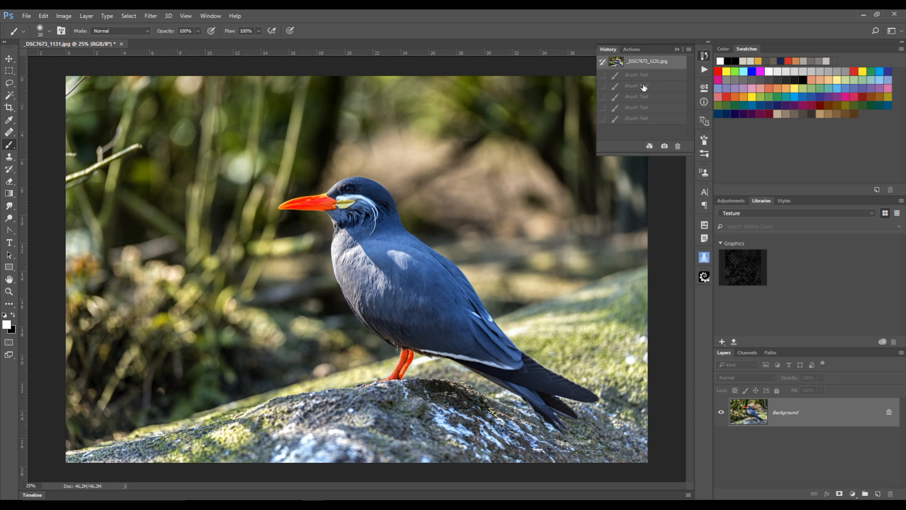
click(642, 119)
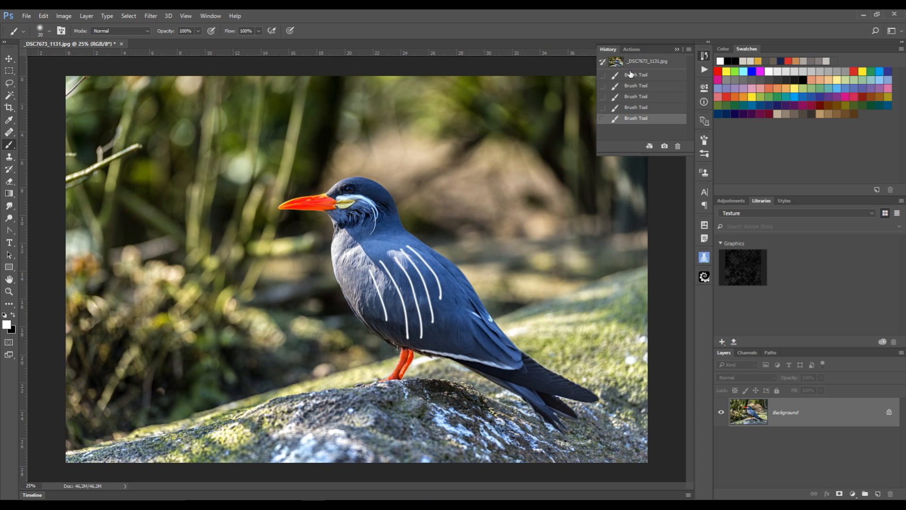
Step: Delete the history states from the third brush stroke onward and paint one new white stroke on the wing
click(638, 98)
drag(639, 100, 677, 146)
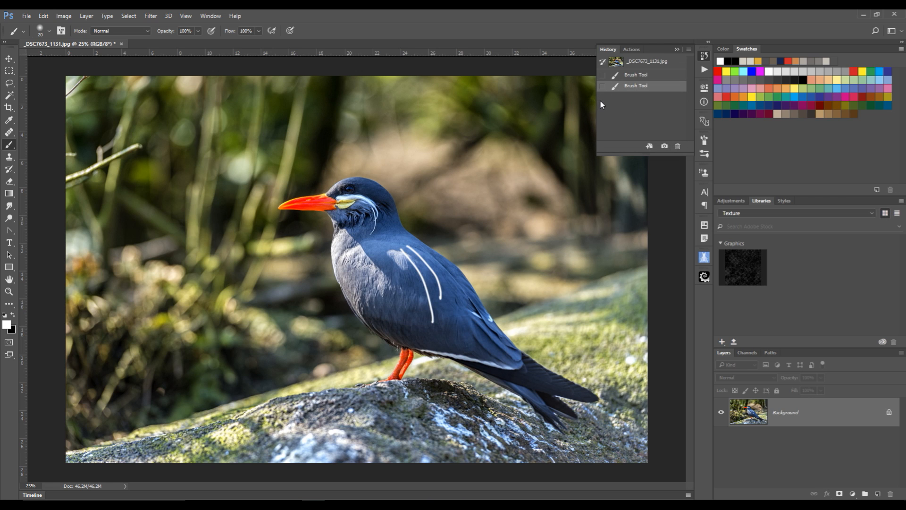
drag(385, 259, 419, 318)
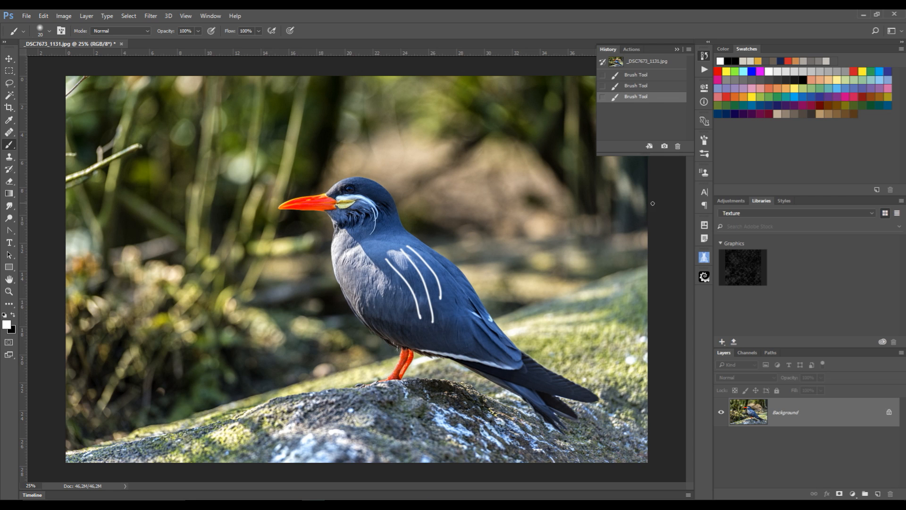
Step: Delete the newest stroke's history state and all remaining brush stroke states
drag(666, 98, 677, 147)
drag(652, 74, 677, 146)
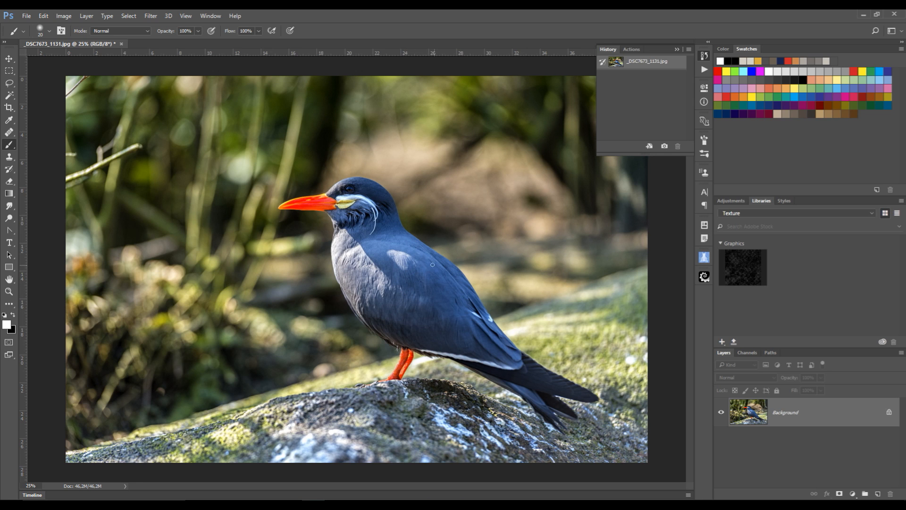
Step: Paint five short white strokes on the bird's shoulder and save the result as a history snapshot
mouse_move(396, 247)
mouse_down()
mouse_move(431, 262)
mouse_move(403, 251)
mouse_move(429, 263)
mouse_move(404, 254)
mouse_move(453, 315)
mouse_move(404, 264)
mouse_move(427, 282)
mouse_up()
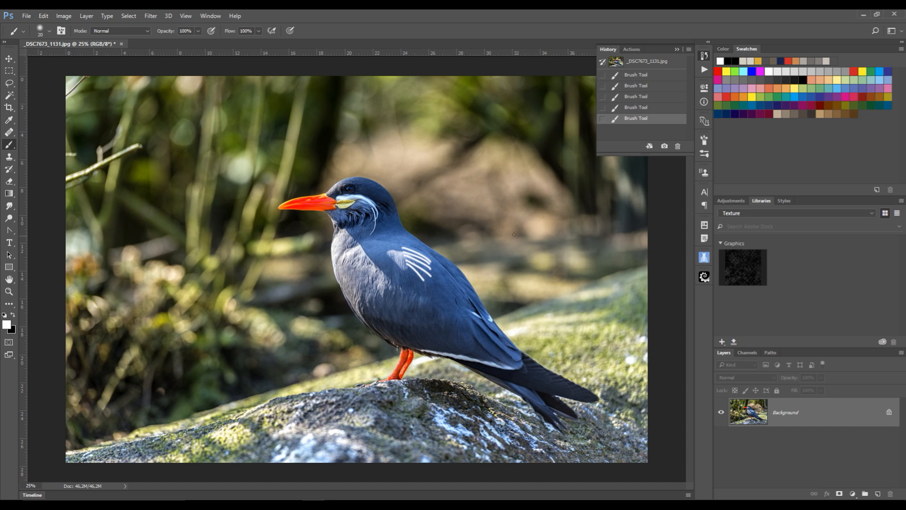
click(640, 66)
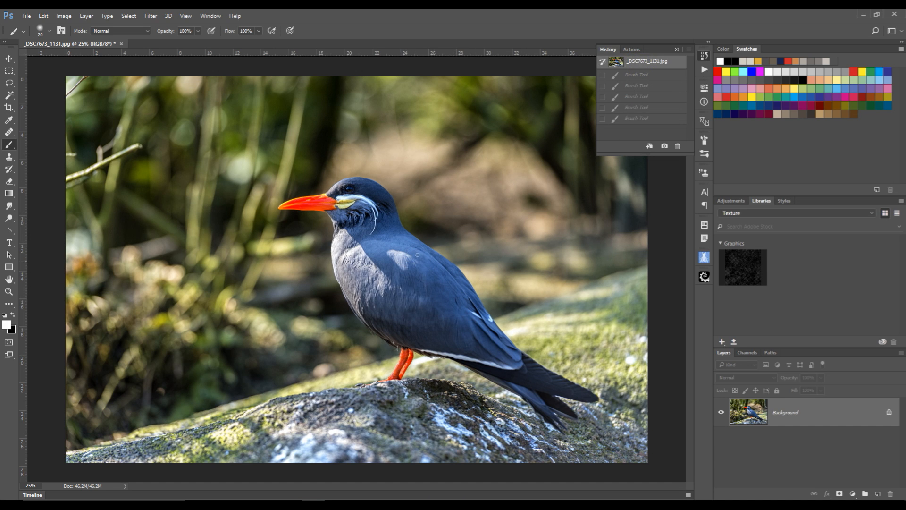
click(657, 121)
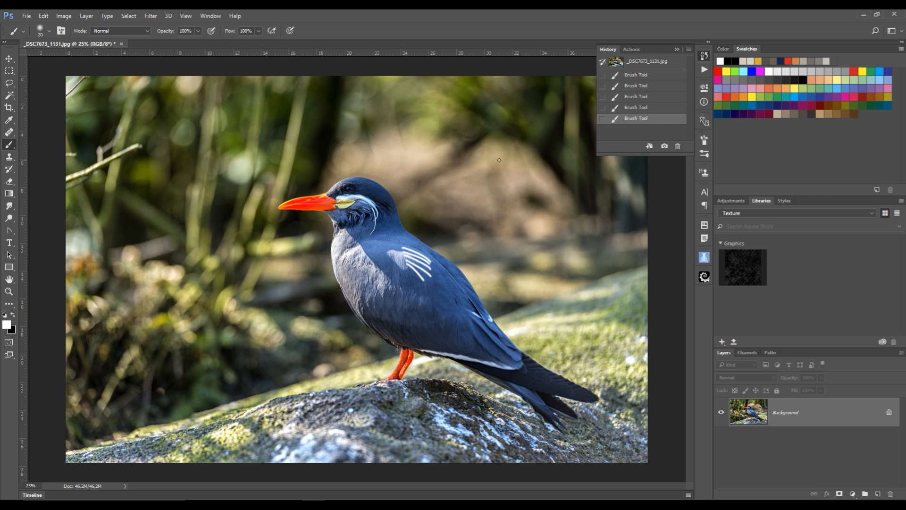
click(665, 147)
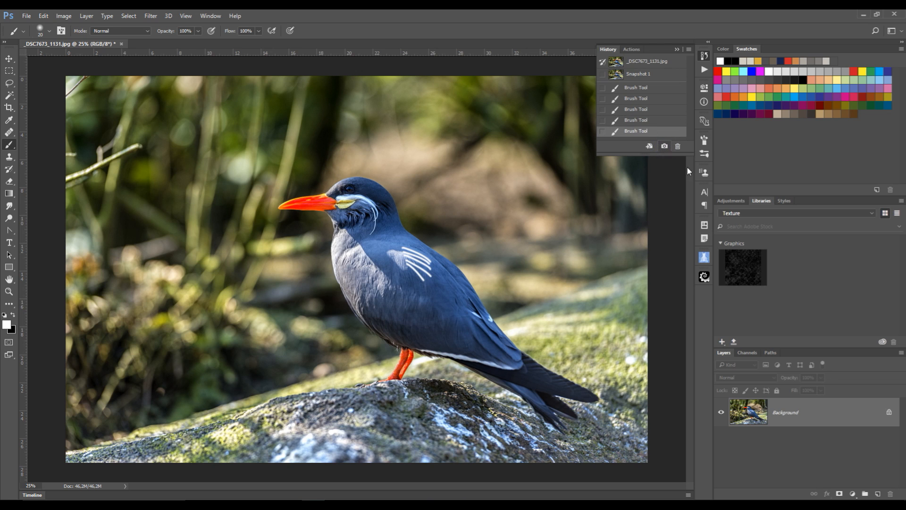
Step: Check the snapshot, then delete all five brush stroke states from the history one by one
click(645, 75)
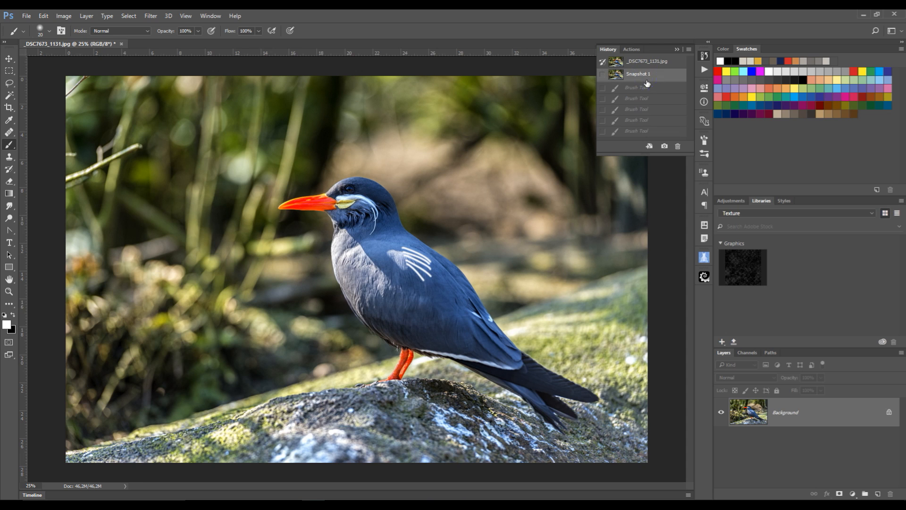
click(648, 132)
drag(676, 147, 678, 146)
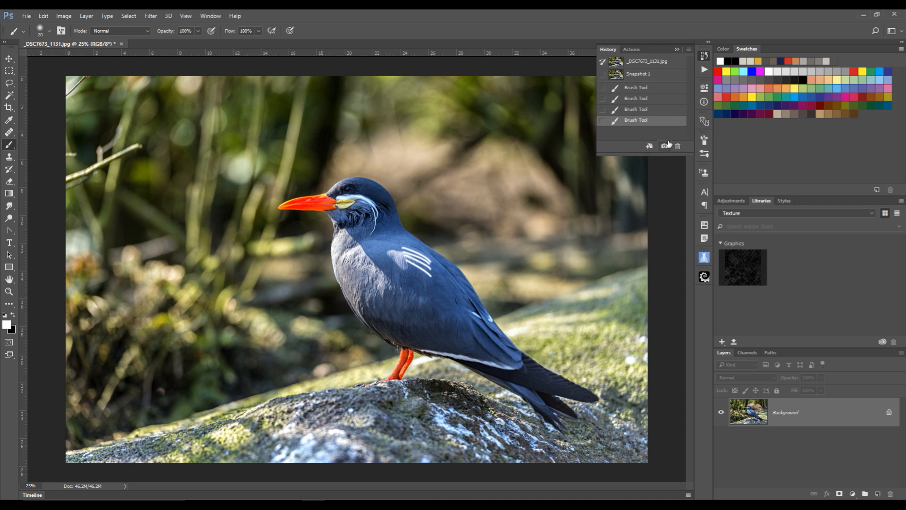
drag(647, 121, 678, 146)
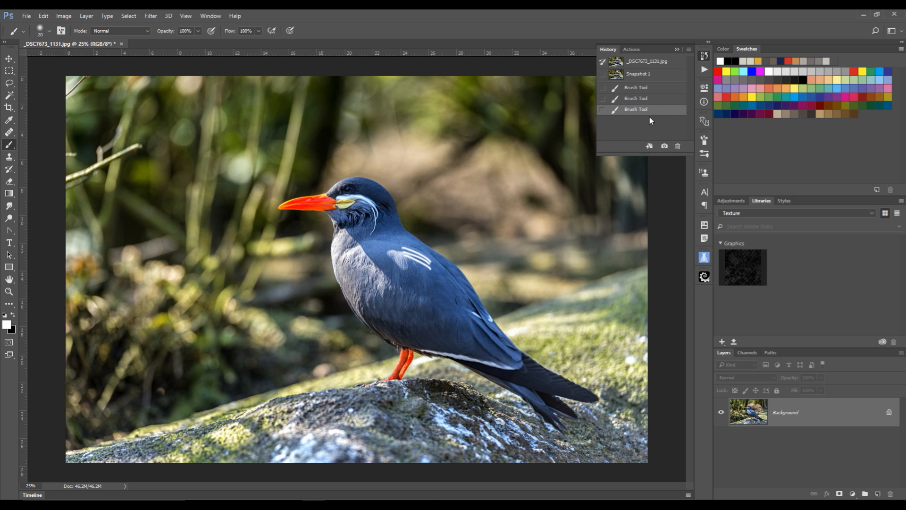
drag(647, 110, 678, 146)
drag(648, 102, 677, 146)
drag(656, 88, 678, 146)
Step: Compare the original image state with Snapshot 1, then delete the snapshot from the history
click(603, 75)
click(603, 61)
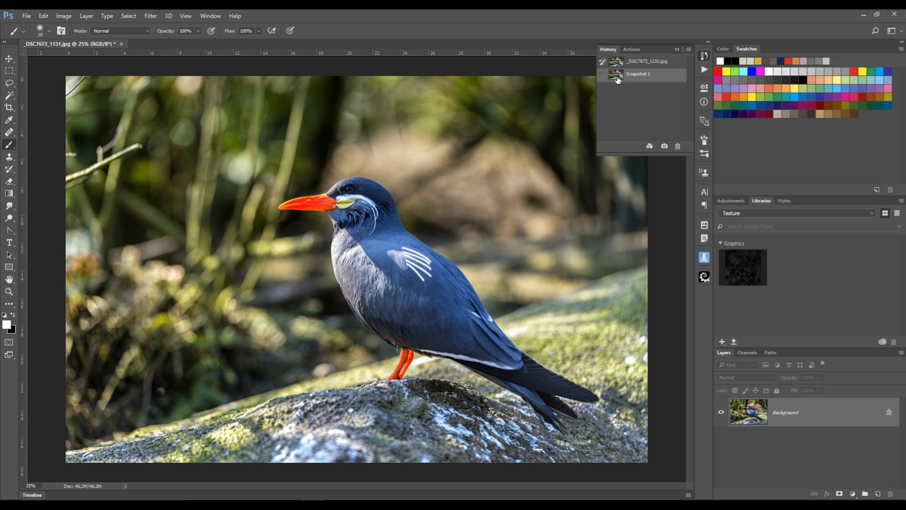
click(643, 62)
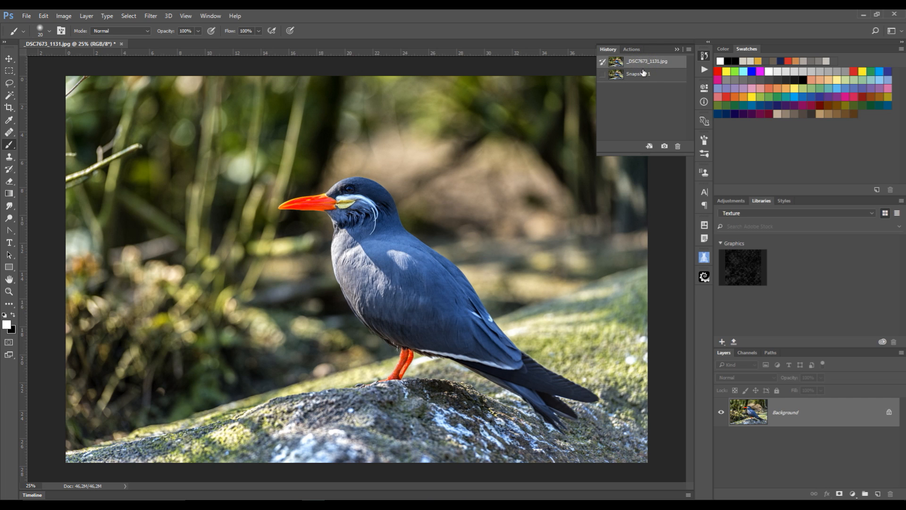
click(644, 72)
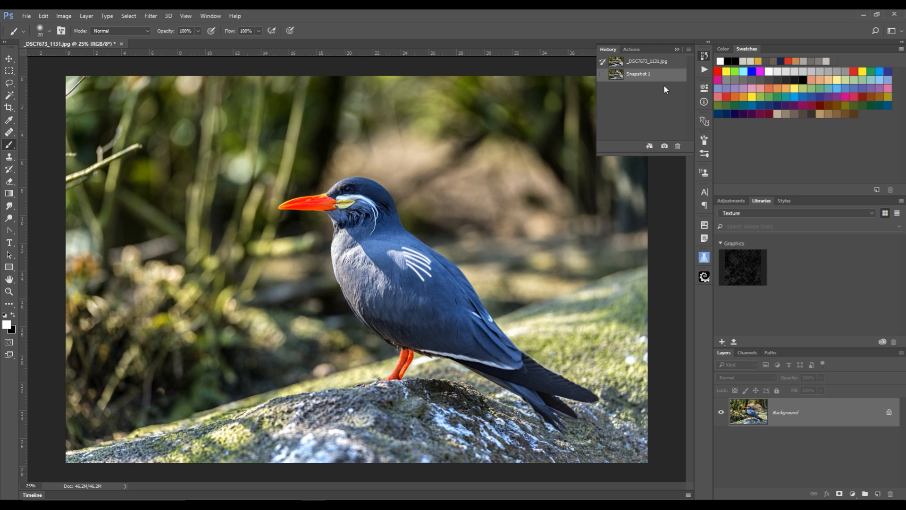
drag(666, 76, 673, 143)
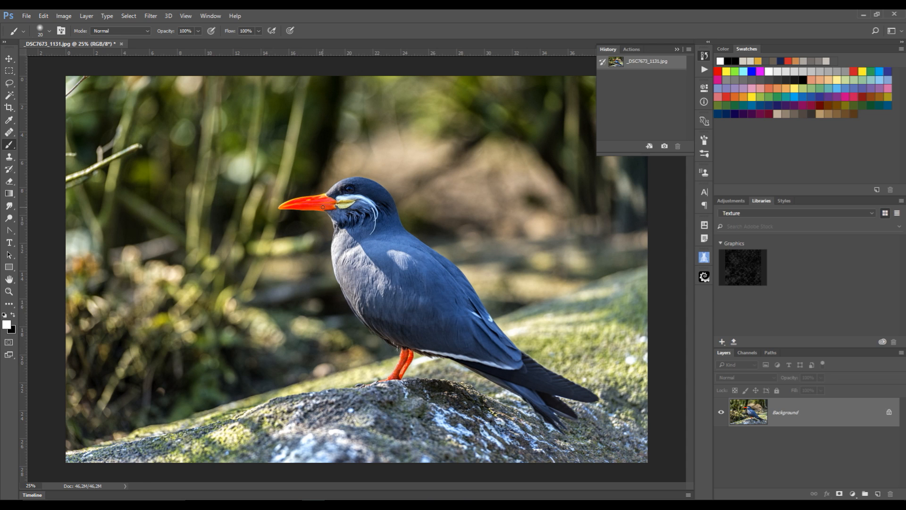
Step: Desaturate the photo and set the original image state as the source for the History Brush
key(ctrl+shift+u)
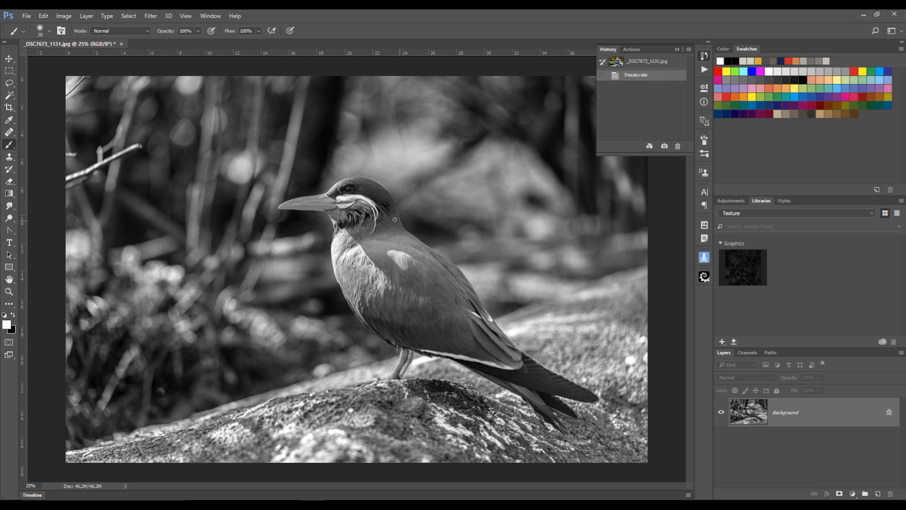
click(10, 170)
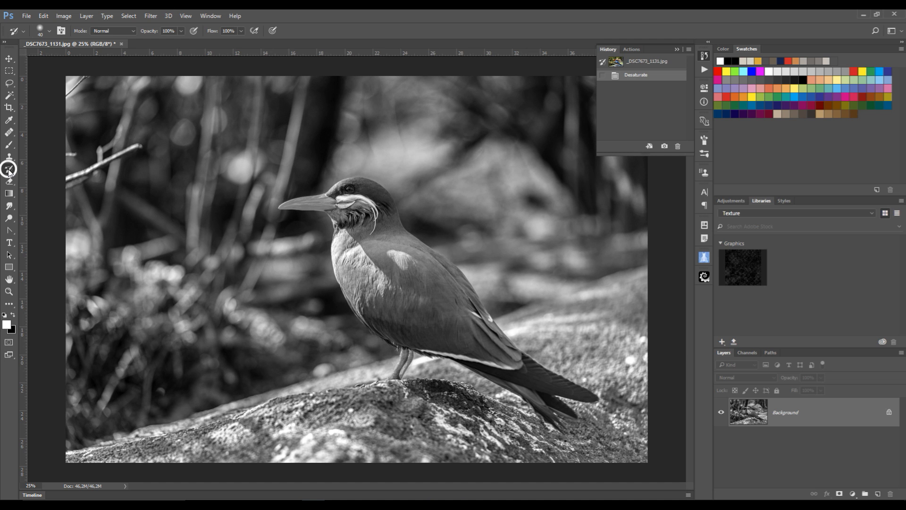
click(60, 170)
scroll(311, 195, up, 5)
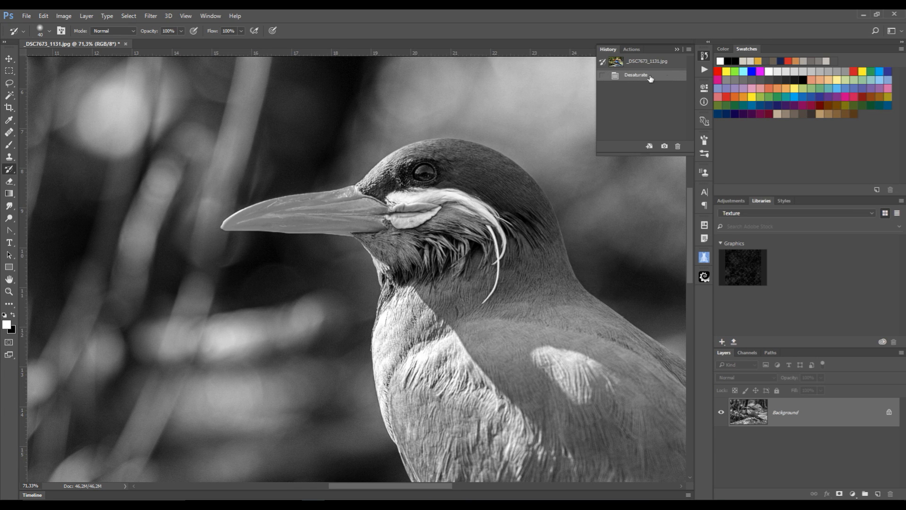
click(603, 75)
click(604, 62)
Step: Restore the original colour of the bird's beak, eye and facial markings with the History Brush at size 40
mouse_move(230, 223)
mouse_down()
mouse_move(297, 198)
mouse_move(364, 198)
mouse_up()
mouse_move(307, 203)
mouse_down()
mouse_move(378, 208)
mouse_move(364, 213)
mouse_move(373, 222)
mouse_move(327, 228)
mouse_move(354, 229)
mouse_move(224, 225)
mouse_move(341, 211)
mouse_move(267, 215)
mouse_move(344, 223)
mouse_move(333, 221)
mouse_move(341, 209)
mouse_move(317, 203)
mouse_move(301, 202)
mouse_move(318, 207)
mouse_move(306, 219)
mouse_move(241, 219)
mouse_up()
mouse_move(415, 172)
mouse_down()
mouse_move(432, 173)
mouse_move(422, 173)
mouse_up()
mouse_move(389, 210)
mouse_down()
mouse_move(440, 209)
mouse_move(405, 223)
mouse_move(400, 216)
mouse_move(428, 215)
mouse_move(393, 218)
mouse_move(400, 218)
mouse_move(392, 203)
mouse_move(470, 201)
mouse_move(487, 217)
mouse_move(495, 262)
mouse_up()
Step: Restore the original colour of both legs with the History Brush, and of the toes with the brush reduced to size 10
scroll(490, 429, down, 5)
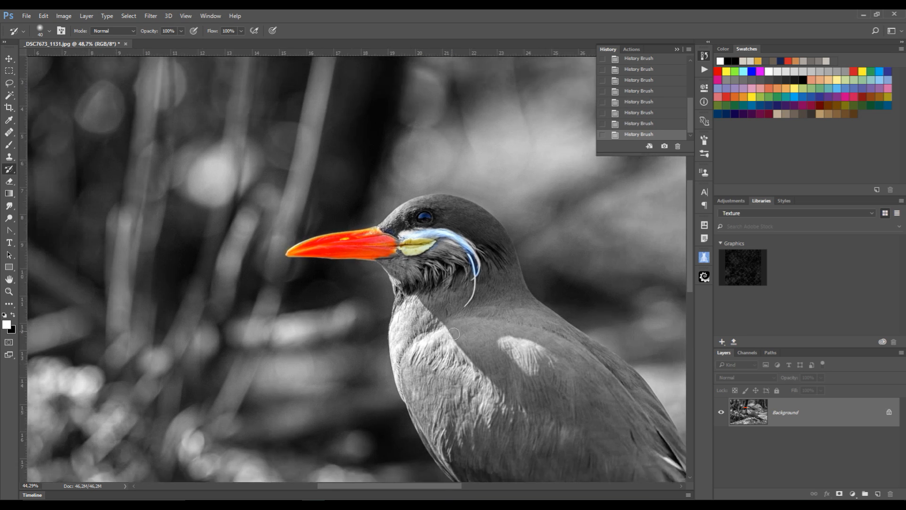
scroll(416, 365, up, 5)
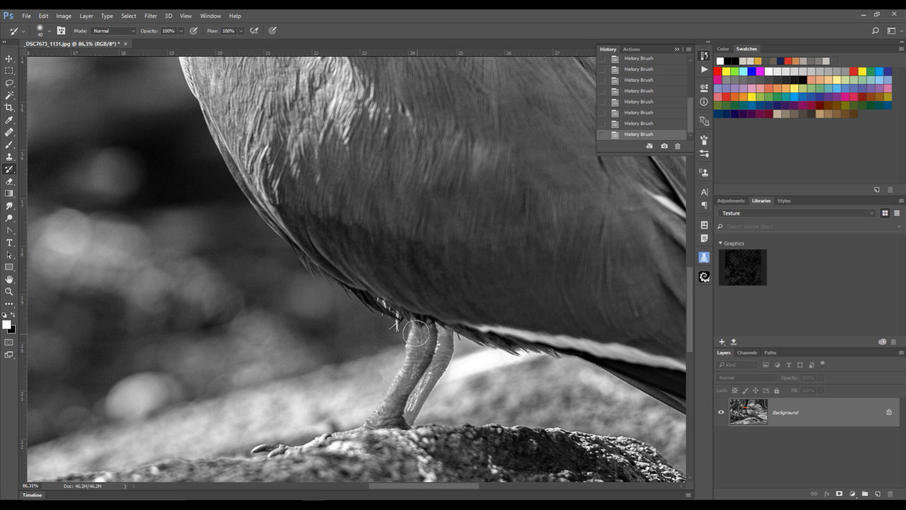
mouse_move(416, 333)
mouse_down()
mouse_move(415, 362)
mouse_move(428, 329)
mouse_move(434, 348)
mouse_move(427, 326)
mouse_move(419, 332)
mouse_move(447, 331)
mouse_move(438, 373)
mouse_move(397, 422)
mouse_move(376, 424)
mouse_move(416, 354)
mouse_move(391, 404)
mouse_move(411, 411)
mouse_move(424, 379)
mouse_up()
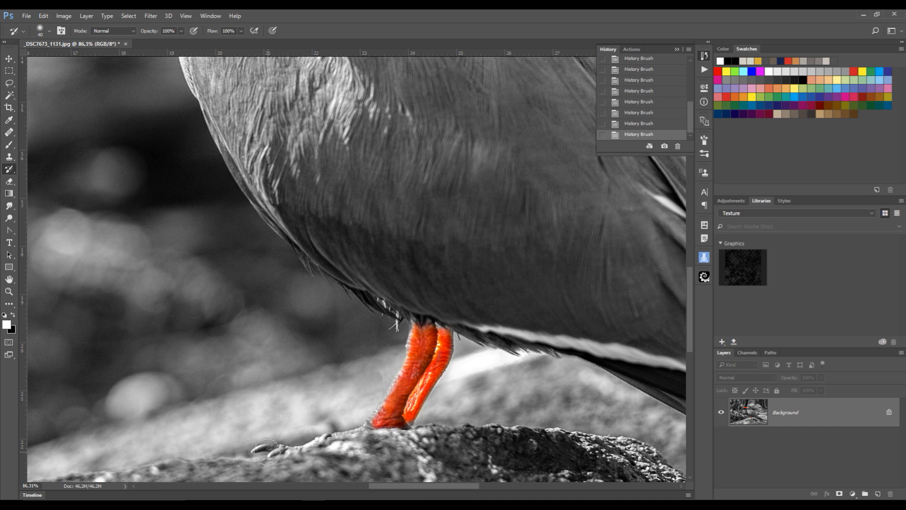
key(bracketleft)
key(bracketleft)
key(bracketleft)
drag(282, 446, 367, 425)
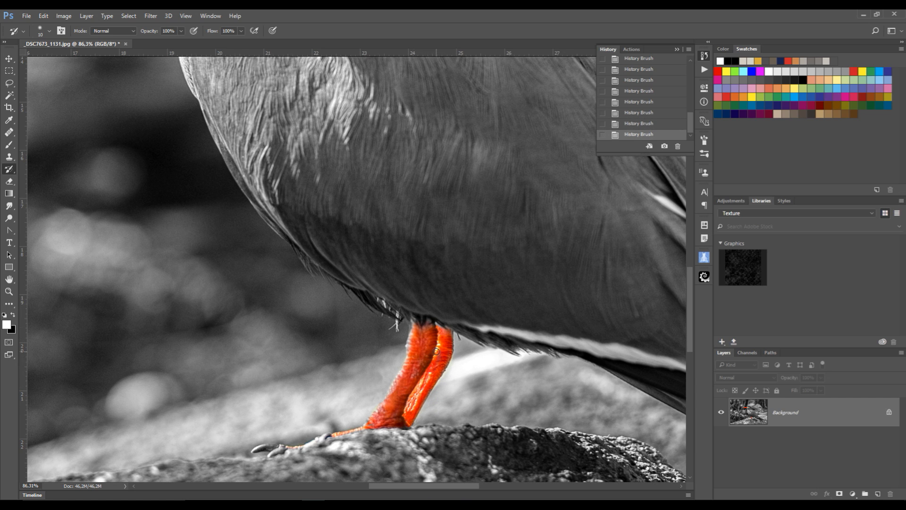
Step: Clear the accumulated history states down to the current History Brush state
scroll(436, 352, down, 6)
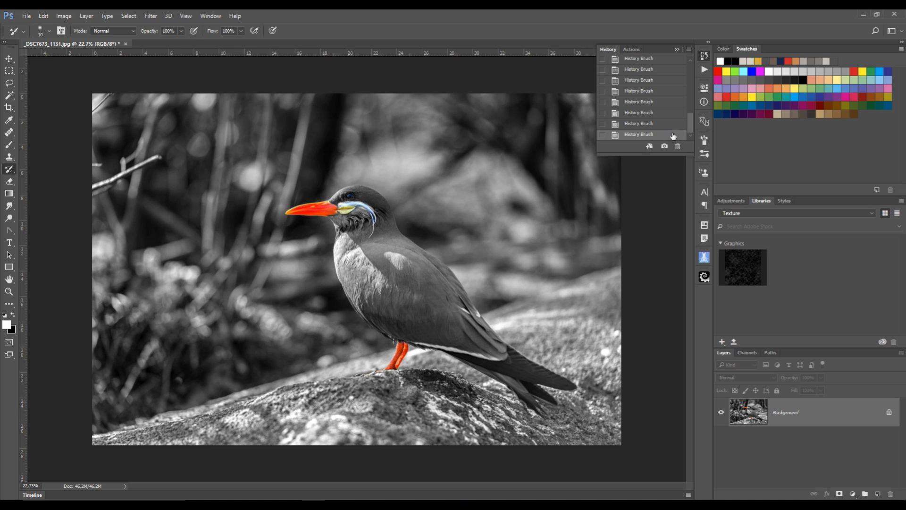
drag(673, 134, 677, 145)
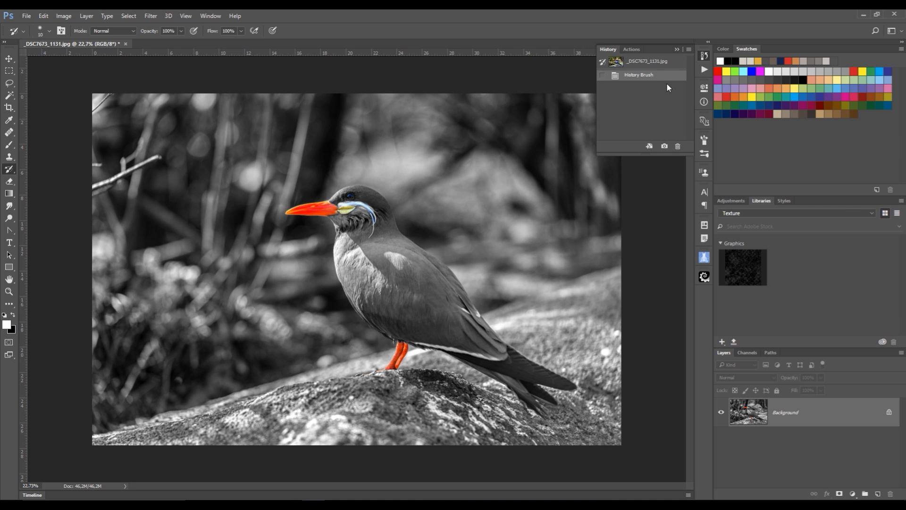
Step: Return the photo to its originally opened state and delete the remaining History Brush state
click(653, 64)
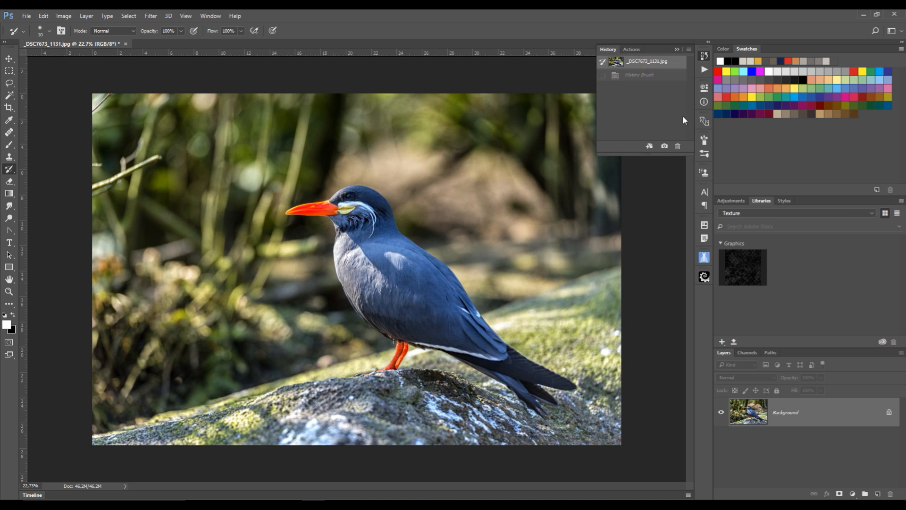
drag(648, 79, 677, 145)
Step: Activate the Art History Brush and choose the Tight Long style for it
scroll(342, 240, up, 2)
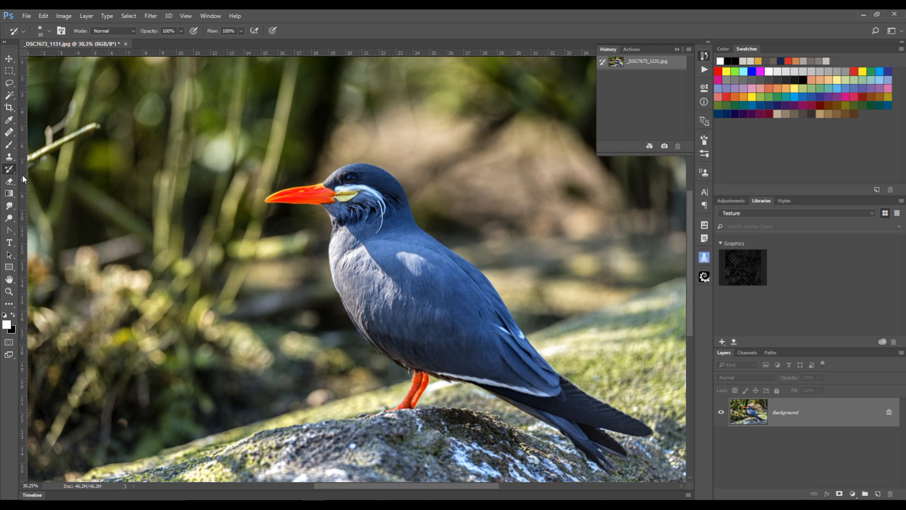
click(10, 169)
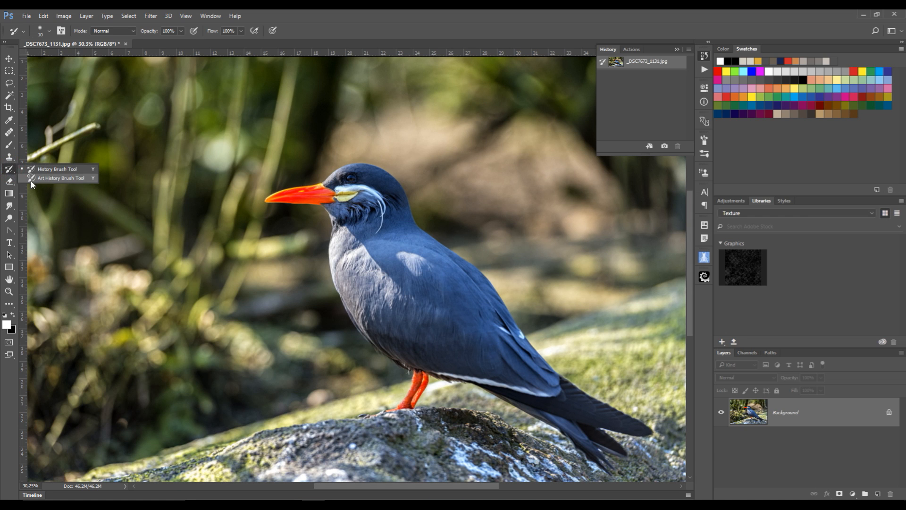
click(61, 178)
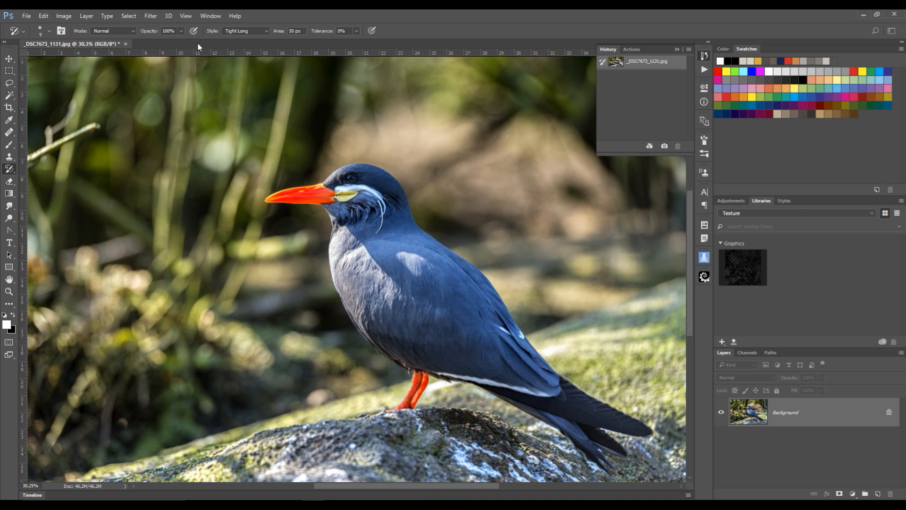
click(255, 30)
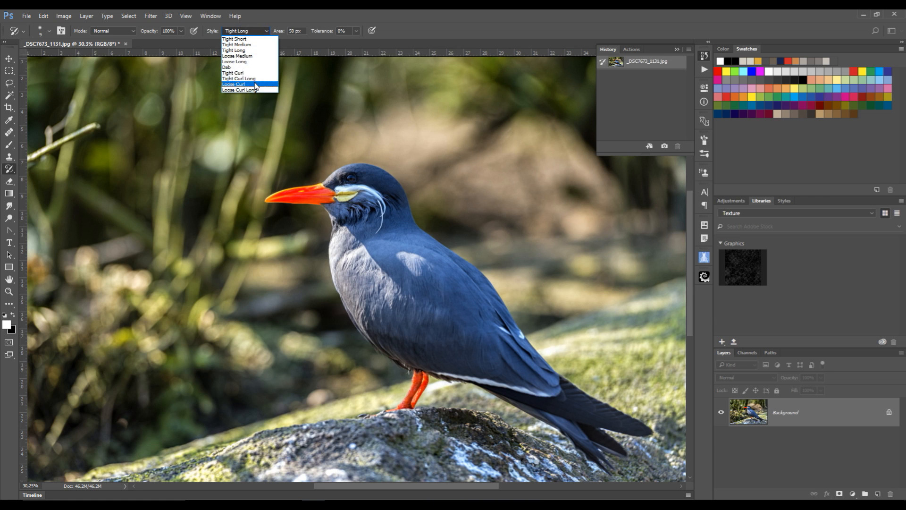
click(250, 50)
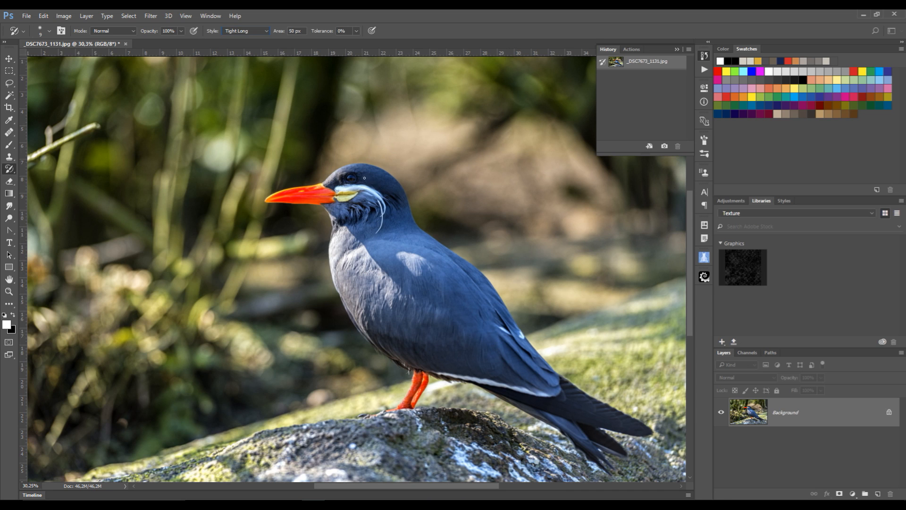
Step: Give the bird's head, facial markings, beak and throat feathers a painterly look with small Art History Brush strokes
scroll(368, 173, up, 5)
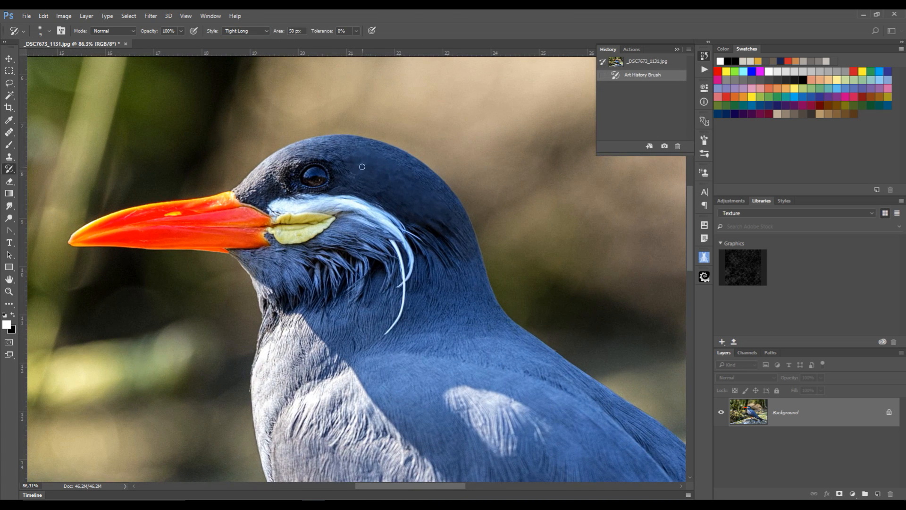
click(357, 151)
click(425, 205)
click(419, 238)
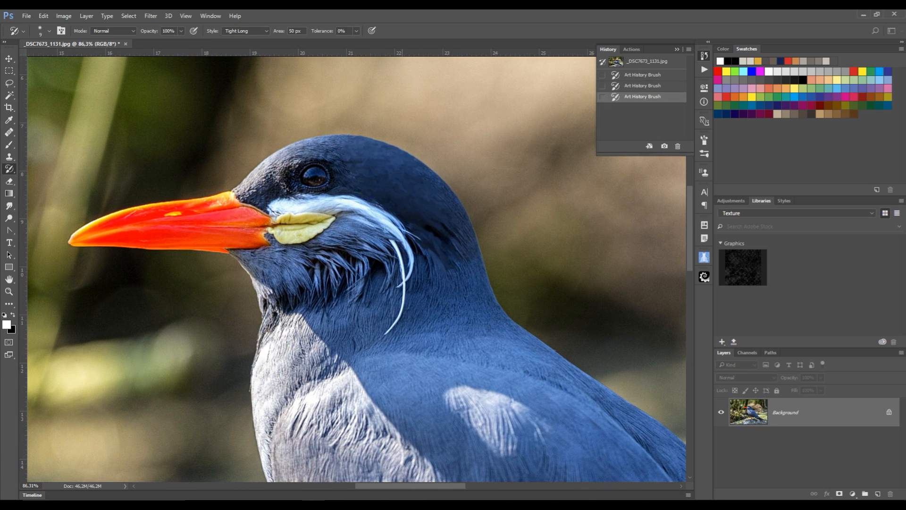
click(331, 235)
click(370, 262)
click(387, 278)
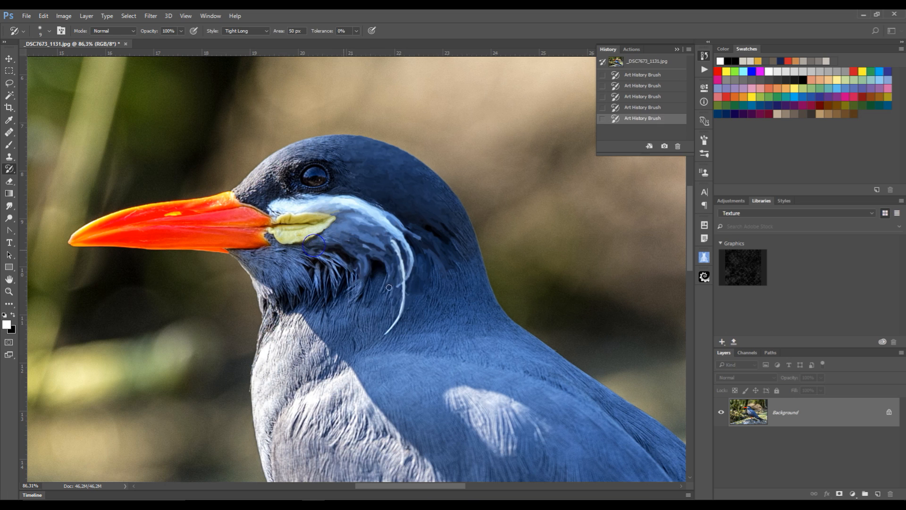
click(294, 222)
click(244, 209)
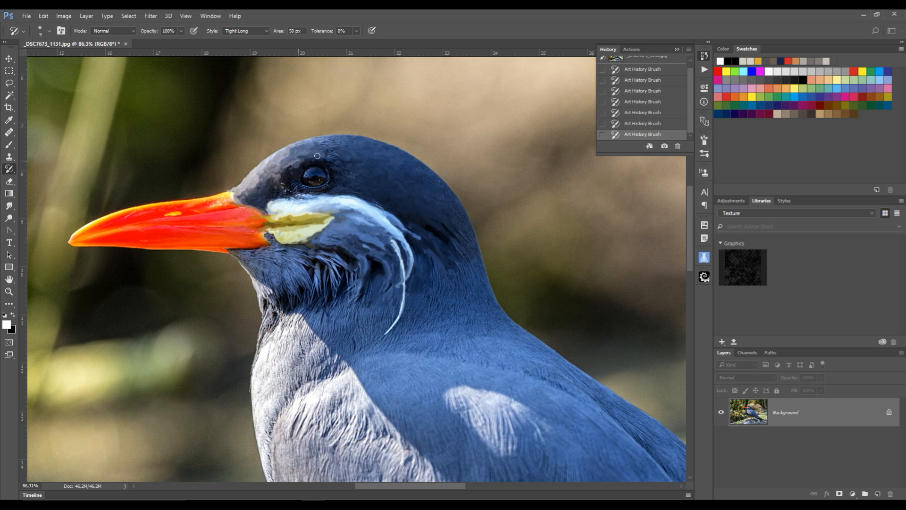
click(278, 208)
click(103, 229)
click(273, 258)
mouse_move(305, 276)
mouse_down()
mouse_move(364, 304)
mouse_move(348, 249)
mouse_up()
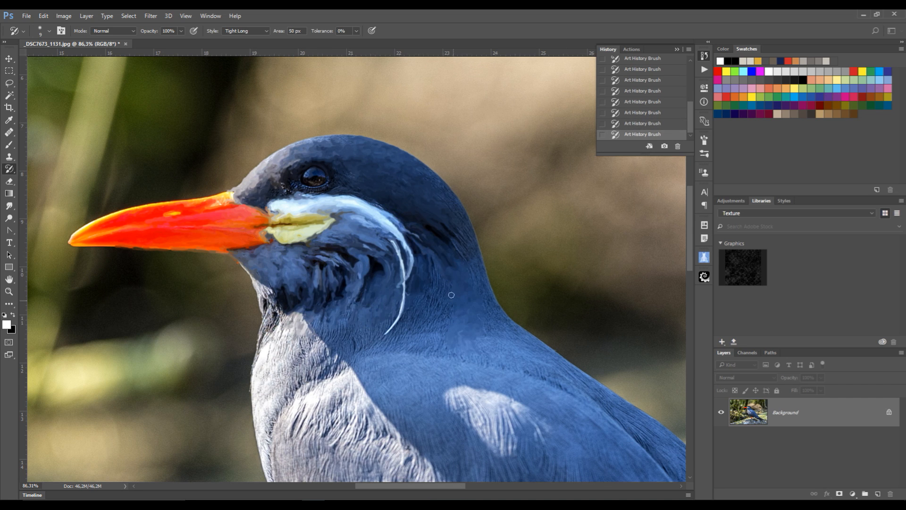
Step: Continue the painterly strokes over the bird's neck, upper chest and shoulder with the small Art History Brush
drag(394, 269, 439, 359)
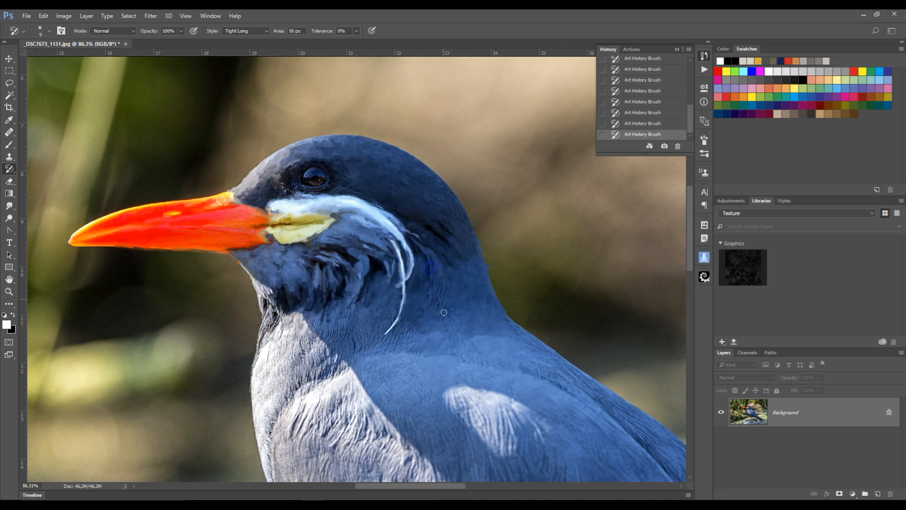
mouse_move(384, 285)
mouse_down()
mouse_move(392, 330)
mouse_move(401, 327)
mouse_up()
mouse_move(350, 301)
mouse_down()
mouse_move(338, 396)
mouse_move(346, 328)
mouse_move(346, 387)
mouse_move(312, 325)
mouse_move(283, 391)
mouse_move(276, 287)
mouse_move(282, 403)
mouse_up()
key(space)
drag(381, 358, 231, 173)
mouse_move(396, 254)
mouse_down()
mouse_move(265, 190)
mouse_move(330, 291)
mouse_move(296, 311)
mouse_move(275, 267)
mouse_up()
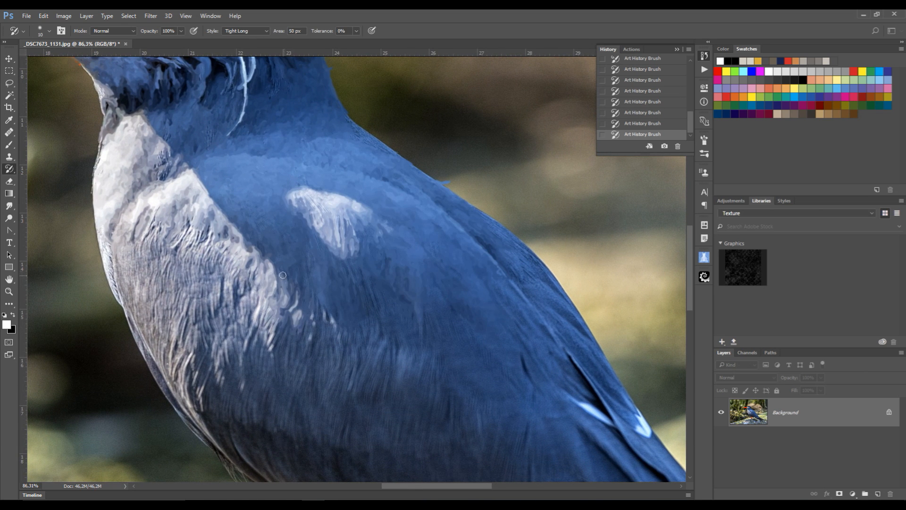
Step: Enlarge the Art History Brush to size 45 and paint over the bird's breast, belly and wing
key(bracketright)
key(bracketright)
mouse_move(204, 213)
mouse_down()
mouse_move(263, 302)
mouse_move(171, 235)
mouse_move(155, 242)
mouse_move(138, 216)
mouse_move(204, 333)
mouse_move(278, 395)
mouse_move(305, 389)
mouse_move(366, 420)
mouse_move(419, 334)
mouse_move(400, 265)
mouse_move(436, 253)
mouse_move(483, 311)
mouse_move(448, 286)
mouse_move(387, 155)
mouse_up()
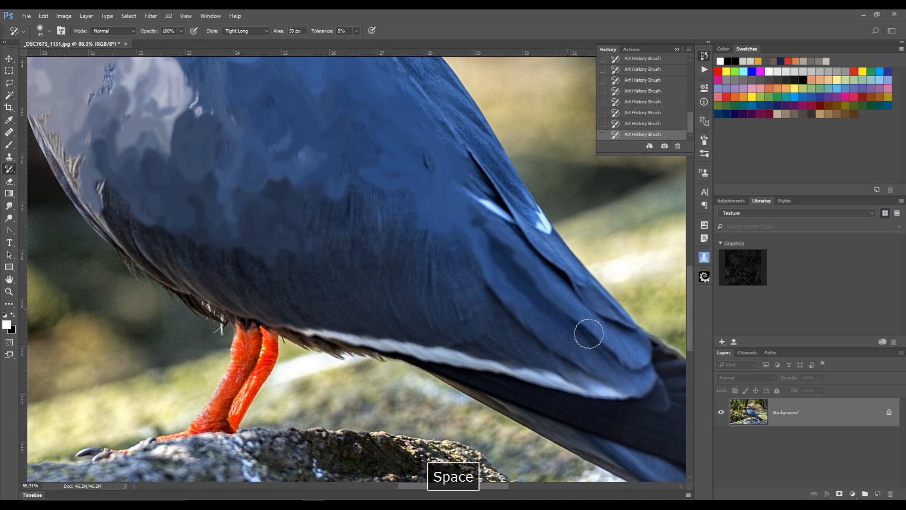
mouse_move(209, 222)
mouse_down()
mouse_move(277, 261)
mouse_move(168, 245)
mouse_move(304, 283)
mouse_up()
key(space)
mouse_move(368, 279)
mouse_down()
mouse_move(340, 246)
mouse_move(142, 152)
mouse_up()
mouse_move(273, 204)
mouse_down()
mouse_move(602, 364)
mouse_move(670, 368)
mouse_up()
mouse_move(309, 285)
mouse_down()
mouse_move(496, 400)
mouse_move(453, 476)
mouse_up()
drag(270, 266, 652, 372)
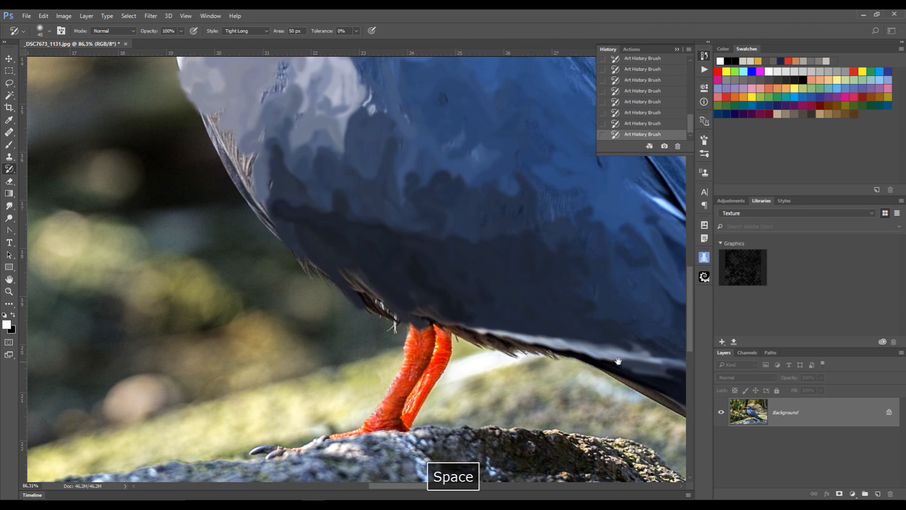
Step: Paint over the bird's orange legs with the Art History Brush at size 20, and over the feet at size 7
key(bracketleft)
key(bracketleft)
key(bracketleft)
drag(424, 328, 414, 382)
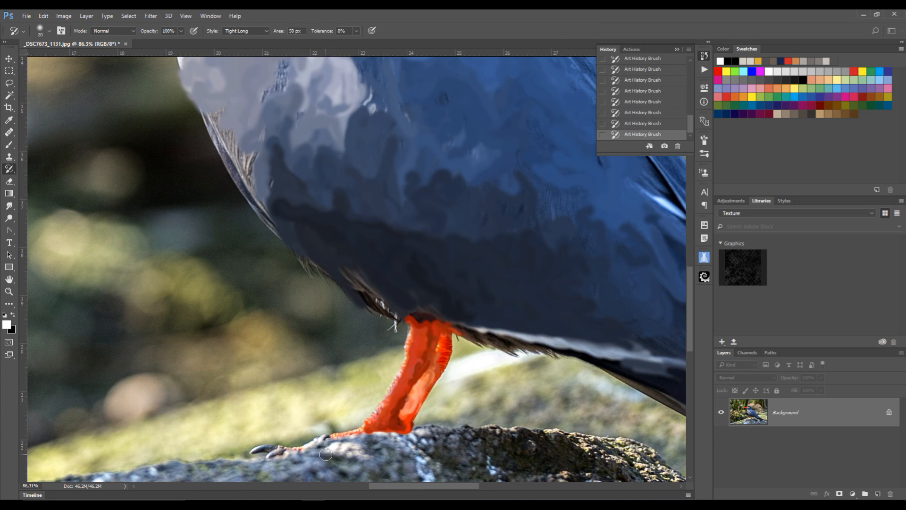
mouse_move(274, 451)
mouse_down()
mouse_move(354, 430)
mouse_move(379, 409)
mouse_move(388, 416)
mouse_move(421, 350)
mouse_up()
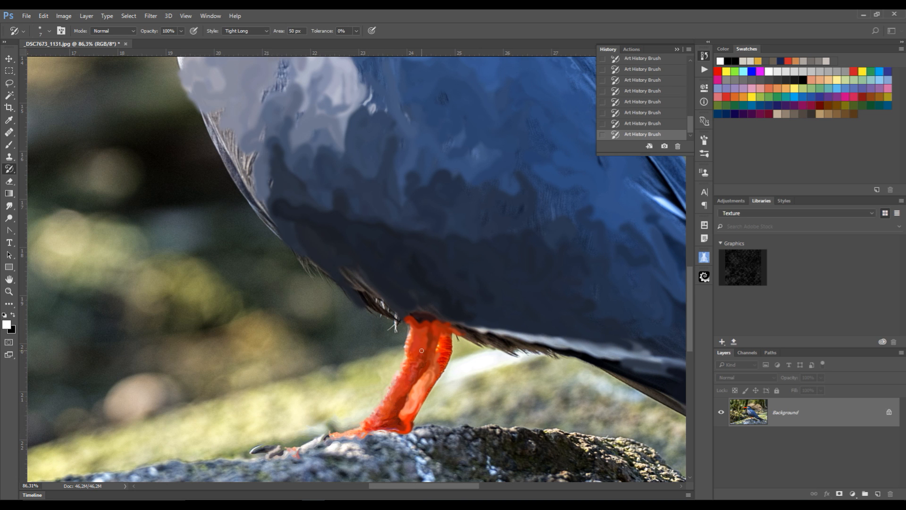
Step: Rework the bird's head, beak base and throat with coarser Art History Brush strokes at size 25
mouse_move(291, 225)
mouse_down()
mouse_move(224, 122)
mouse_move(291, 62)
mouse_move(255, 122)
mouse_up()
scroll(232, 122, down, 5)
scroll(231, 122, down, 3)
scroll(336, 185, up, 6)
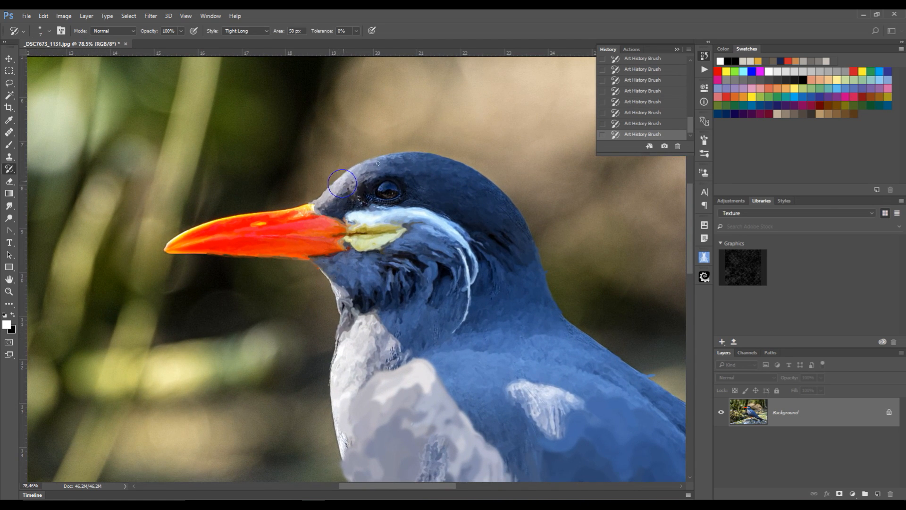
mouse_move(378, 163)
mouse_down()
mouse_move(428, 165)
mouse_move(489, 200)
mouse_move(435, 169)
mouse_move(487, 178)
mouse_move(506, 246)
mouse_up()
key(bracketright)
key(bracketright)
key(bracketright)
mouse_move(393, 164)
mouse_down()
mouse_move(477, 180)
mouse_move(473, 226)
mouse_move(414, 230)
mouse_up()
mouse_move(313, 215)
mouse_down()
mouse_move(250, 213)
mouse_move(189, 244)
mouse_move(358, 246)
mouse_move(372, 345)
mouse_move(425, 283)
mouse_move(474, 360)
mouse_up()
drag(690, 125, 689, 58)
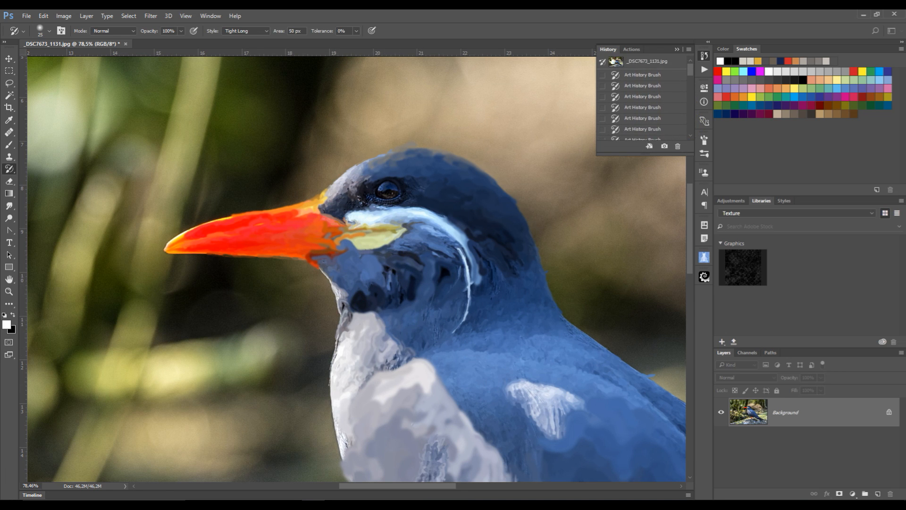
drag(689, 71, 685, 140)
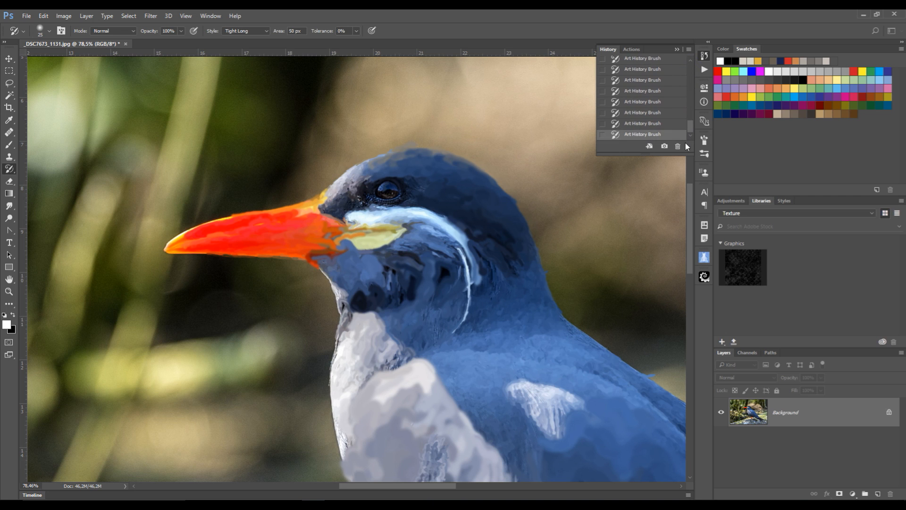
Step: Restore the original detail of the white facial stripe, yellow cheek patch and curled feathers with the History Brush, enlarged to size 30
click(10, 171)
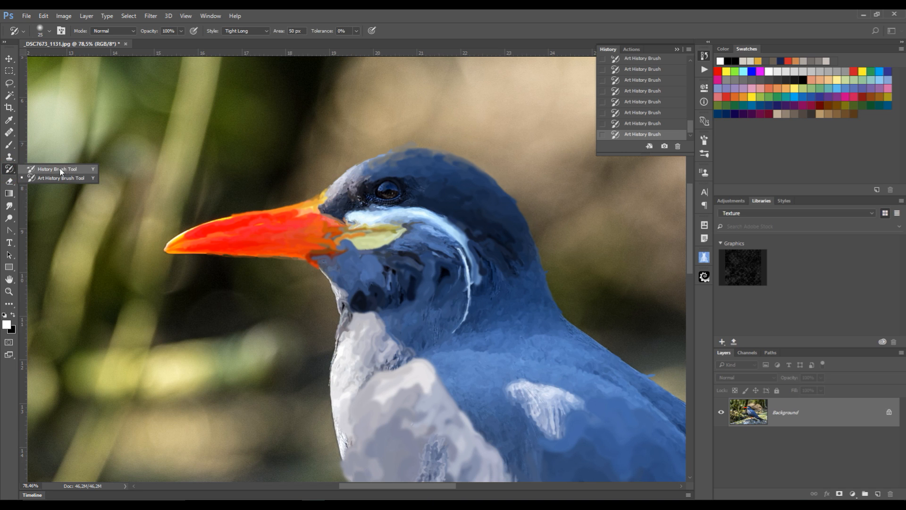
click(57, 169)
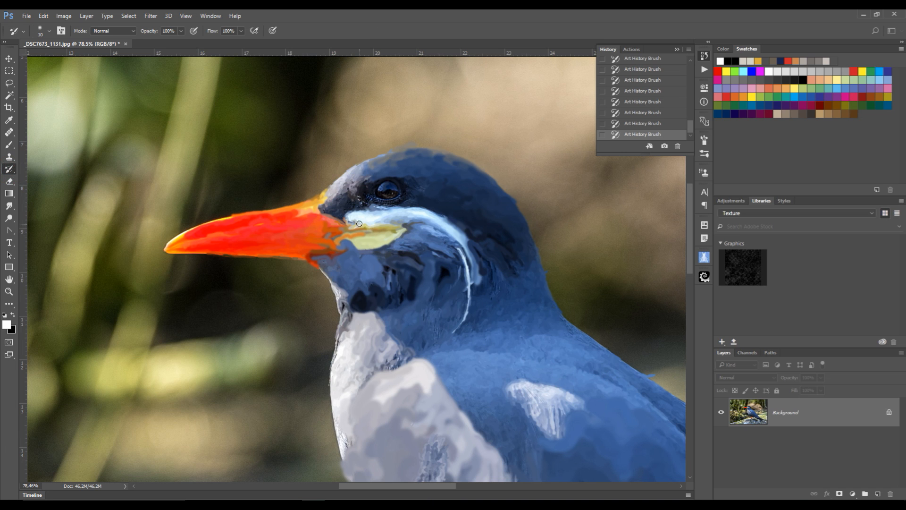
click(400, 220)
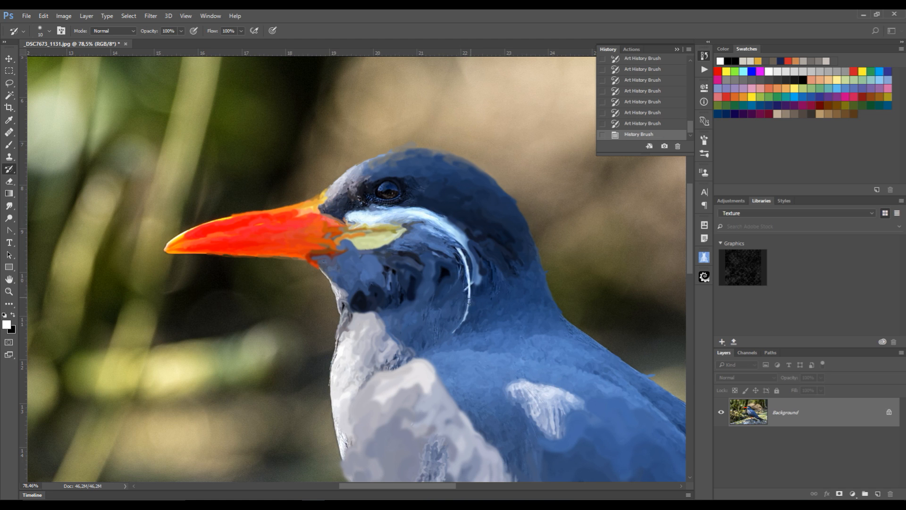
click(416, 212)
click(450, 225)
key(bracketright)
key(bracketright)
click(426, 218)
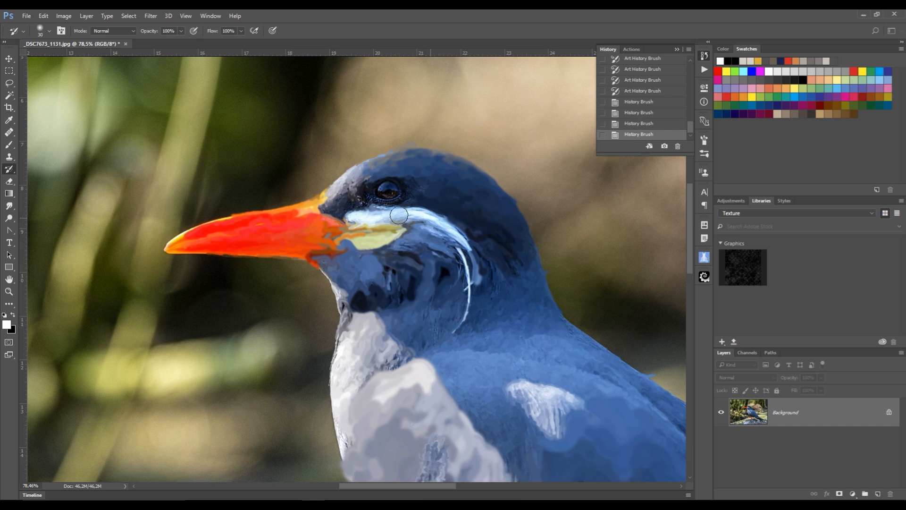
mouse_move(373, 219)
mouse_down()
mouse_move(357, 230)
mouse_move(369, 236)
mouse_move(360, 241)
mouse_move(373, 230)
mouse_move(345, 231)
mouse_move(334, 219)
mouse_move(341, 217)
mouse_move(314, 214)
mouse_move(354, 231)
mouse_move(330, 235)
mouse_move(346, 236)
mouse_move(334, 244)
mouse_move(303, 241)
mouse_move(375, 225)
mouse_up()
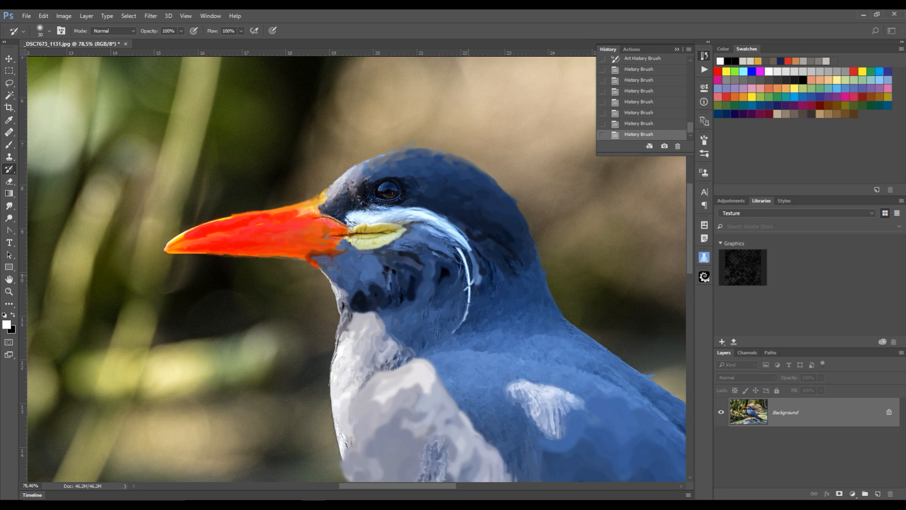
mouse_move(472, 282)
mouse_down()
mouse_move(469, 243)
mouse_move(452, 223)
mouse_move(470, 254)
mouse_move(450, 227)
mouse_move(387, 213)
mouse_move(436, 228)
mouse_move(400, 230)
mouse_move(447, 237)
mouse_move(411, 239)
mouse_up()
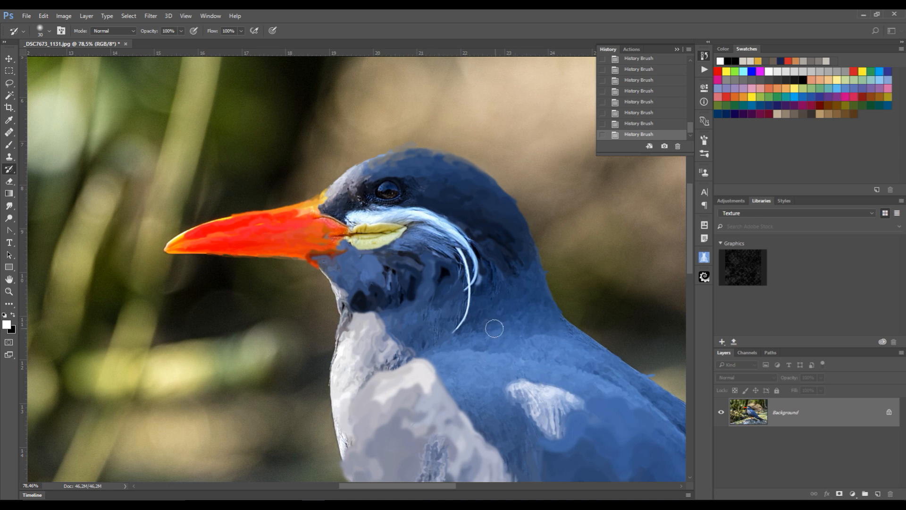
Step: Restore the original detail around the bird's eye with the History Brush at size 30
scroll(585, 377, down, 10)
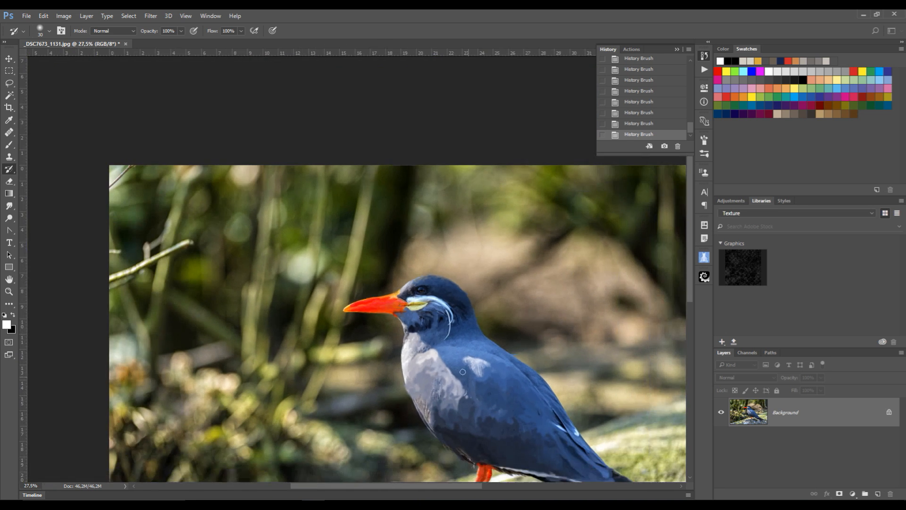
scroll(352, 235, up, 2)
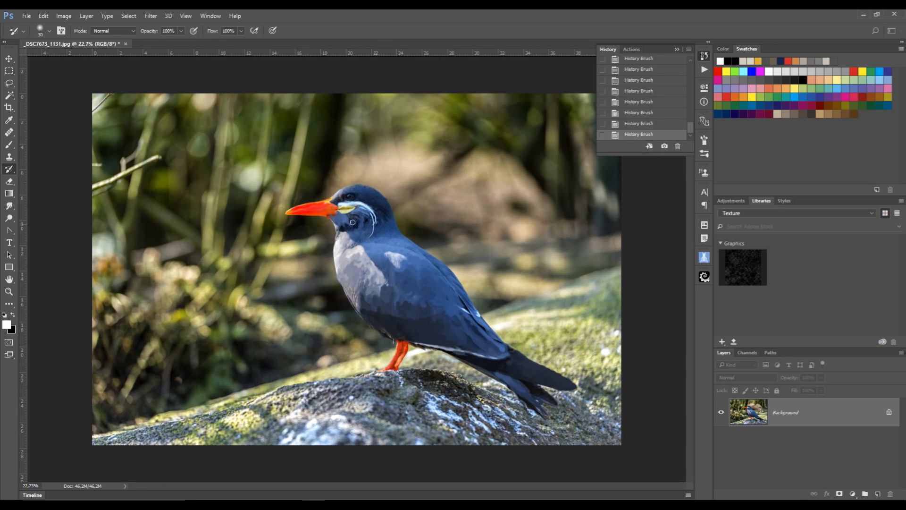
scroll(368, 224, up, 8)
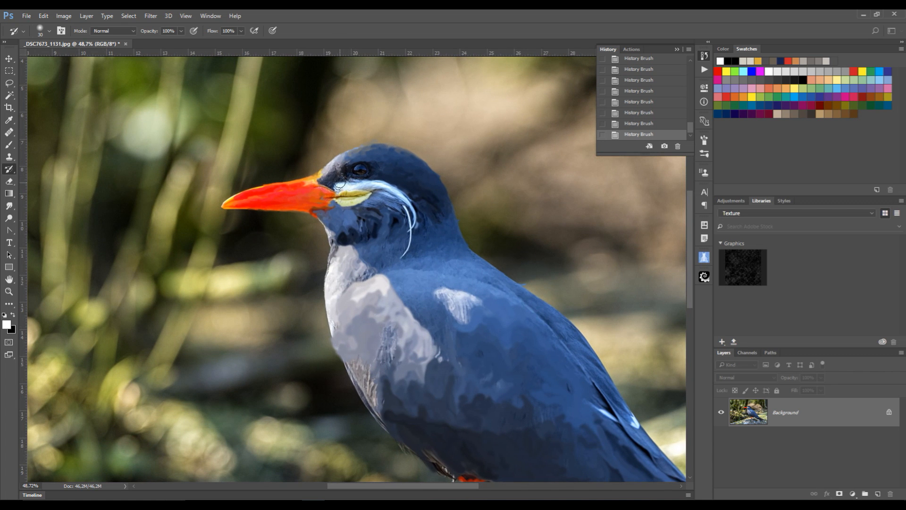
drag(349, 171, 367, 171)
Step: Examine the History States setting in the Performance preferences and leave the dialog without changing anything
click(28, 14)
mouse_move(36, 18)
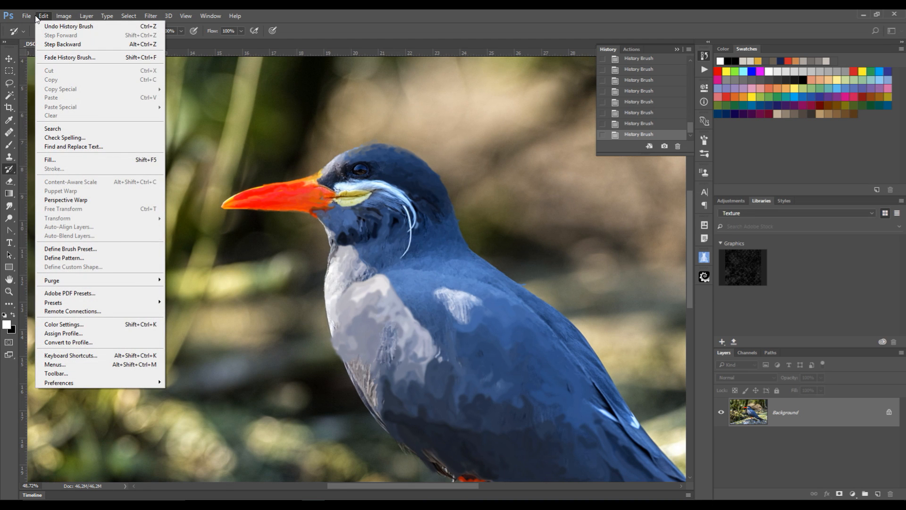
mouse_move(77, 387)
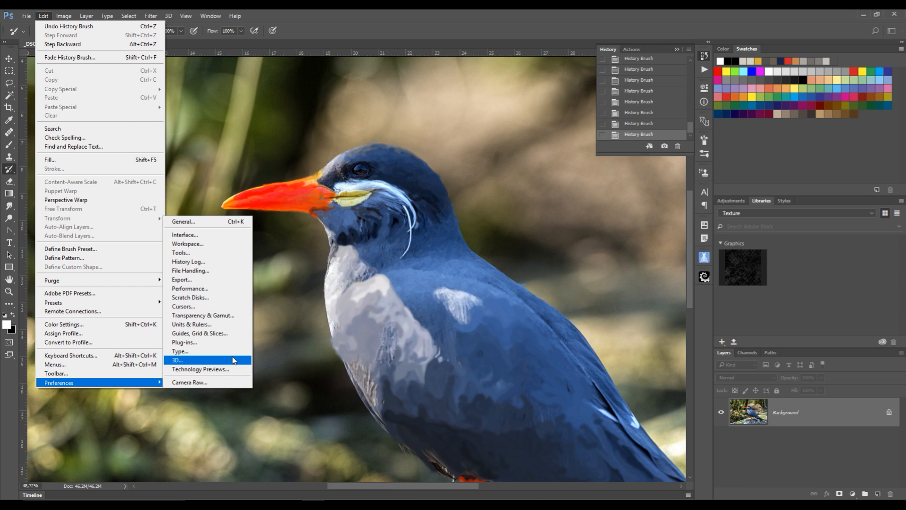
click(209, 292)
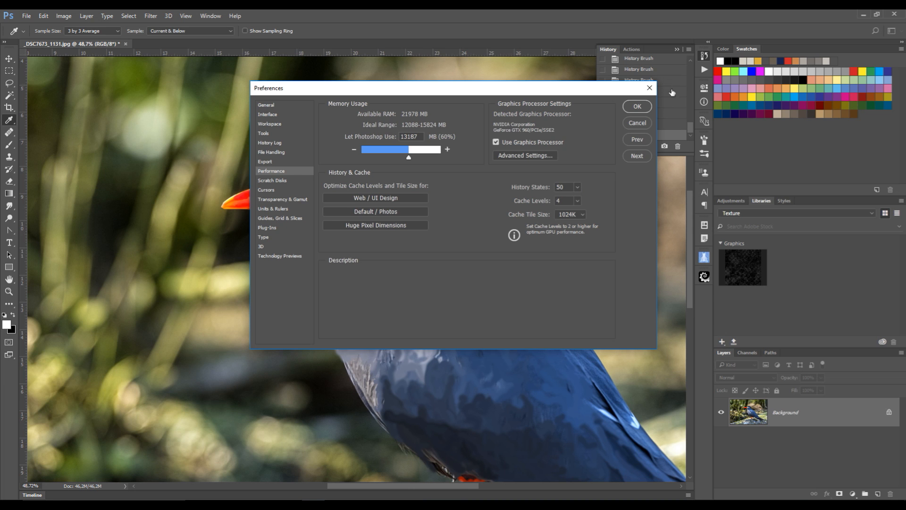
drag(579, 89, 462, 89)
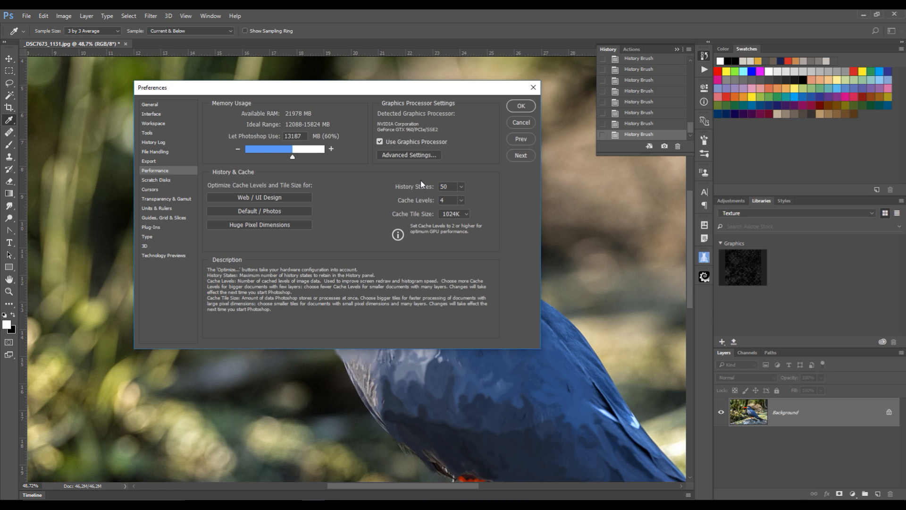
click(520, 123)
click(42, 16)
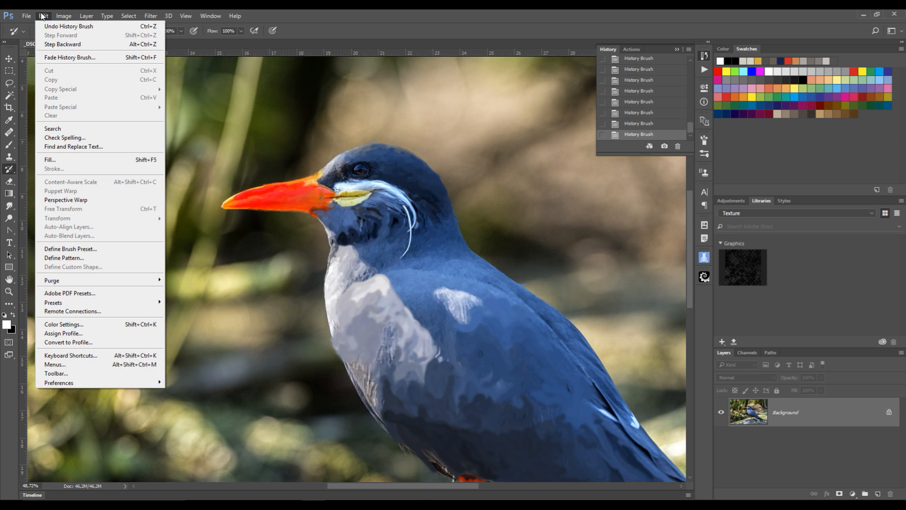
mouse_move(82, 386)
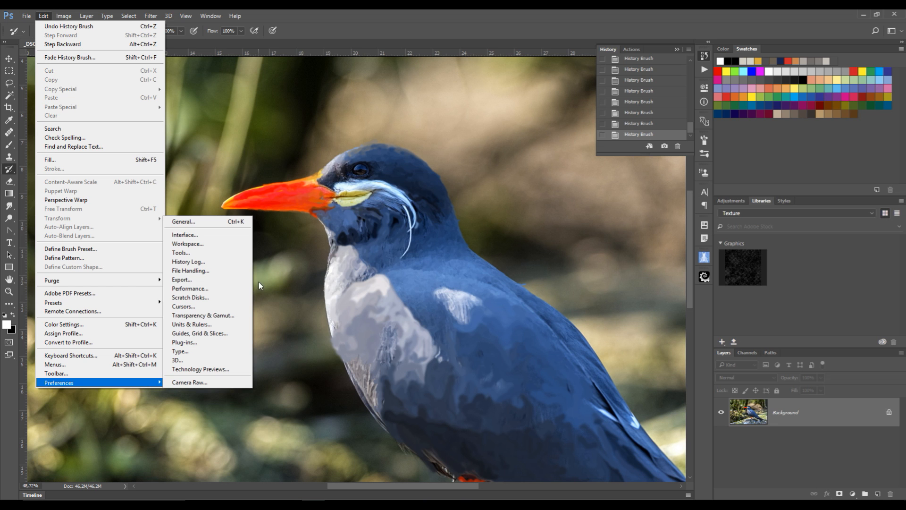
click(217, 290)
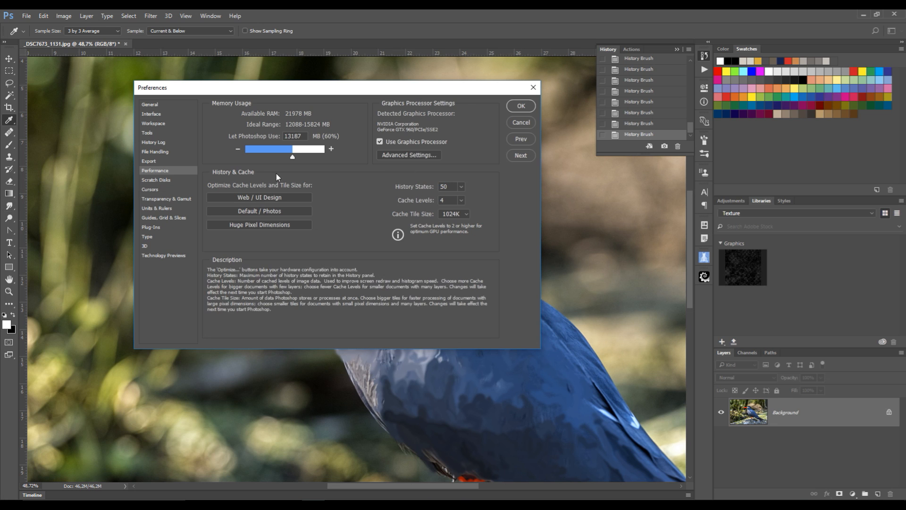
click(521, 122)
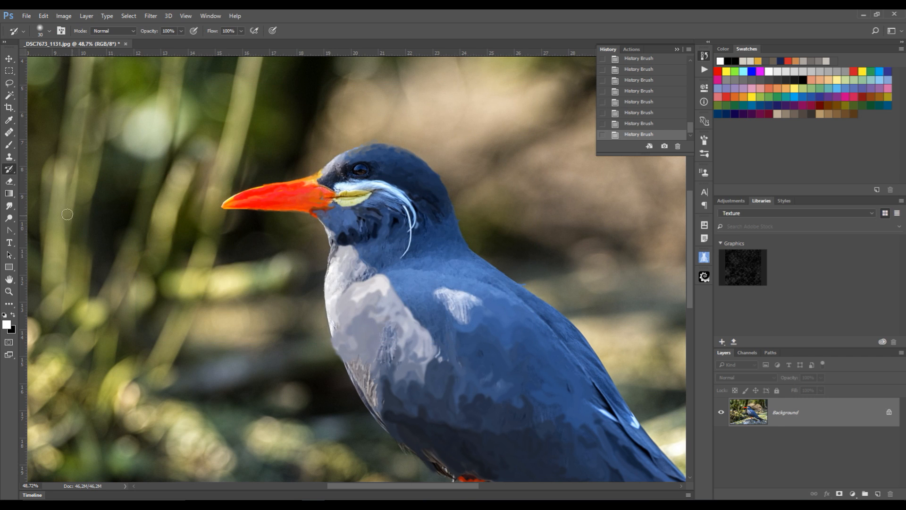
Step: Activate the standard Eraser tool
click(9, 184)
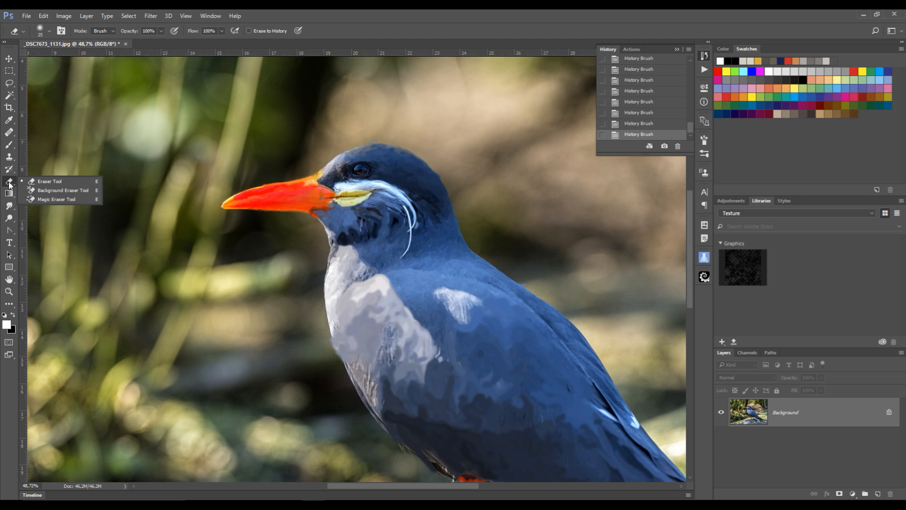
click(10, 184)
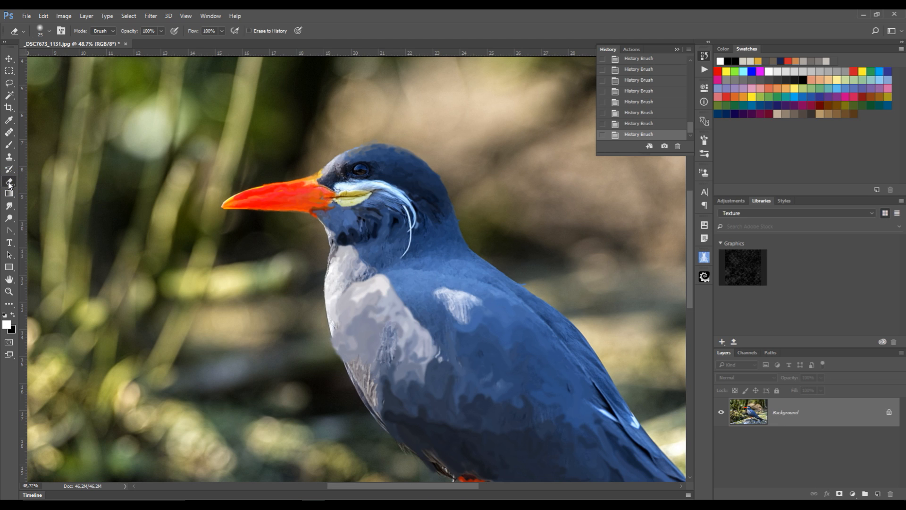